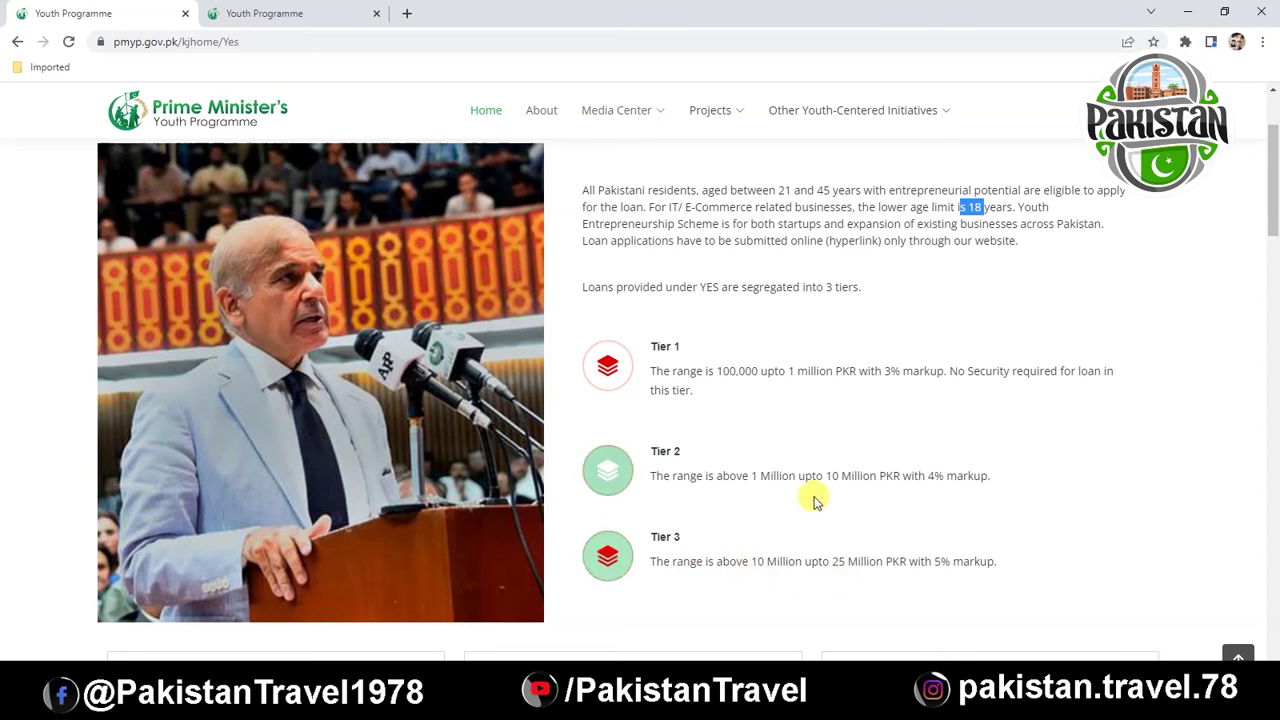
- Review the loan tiers, application options and supporting material on the Loan Scheme page
{"action": "scroll", "coordinate": [760, 450], "scroll_direction": "up", "scroll_amount": 1}
{"action": "scroll", "coordinate": [760, 450], "scroll_direction": "up", "scroll_amount": 3}
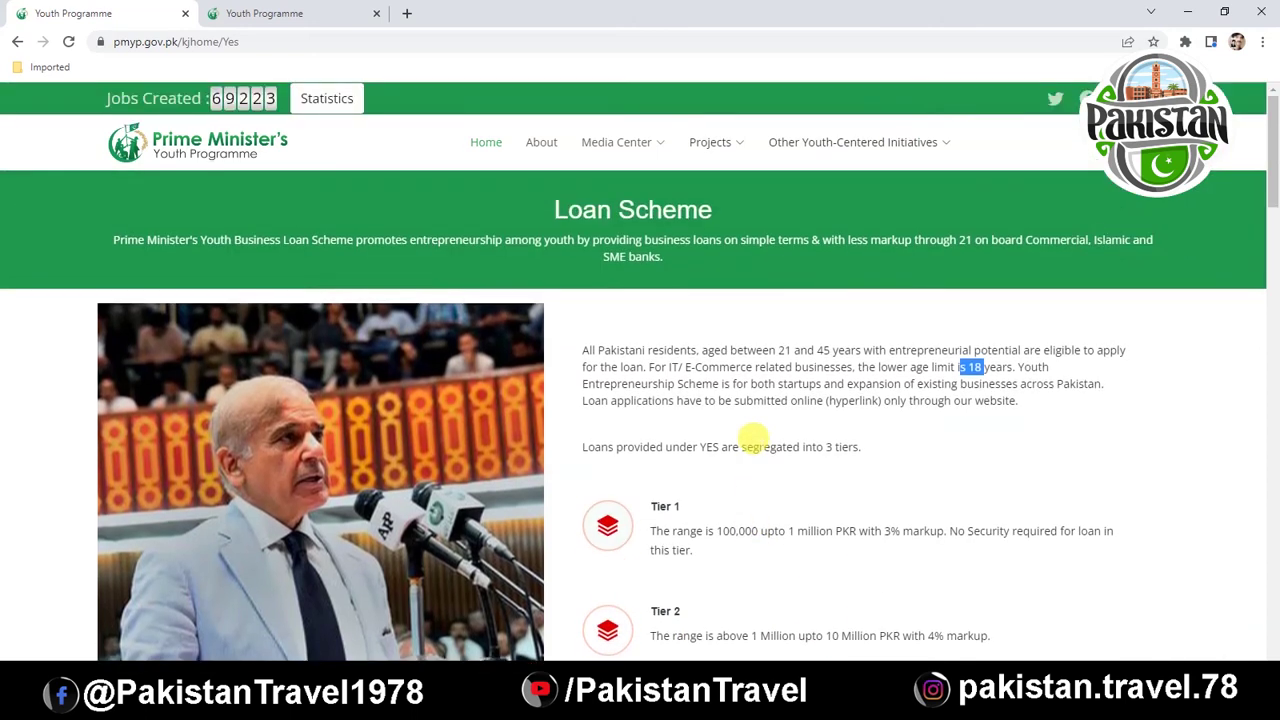
{"action": "scroll", "coordinate": [750, 445], "scroll_direction": "down", "scroll_amount": 5}
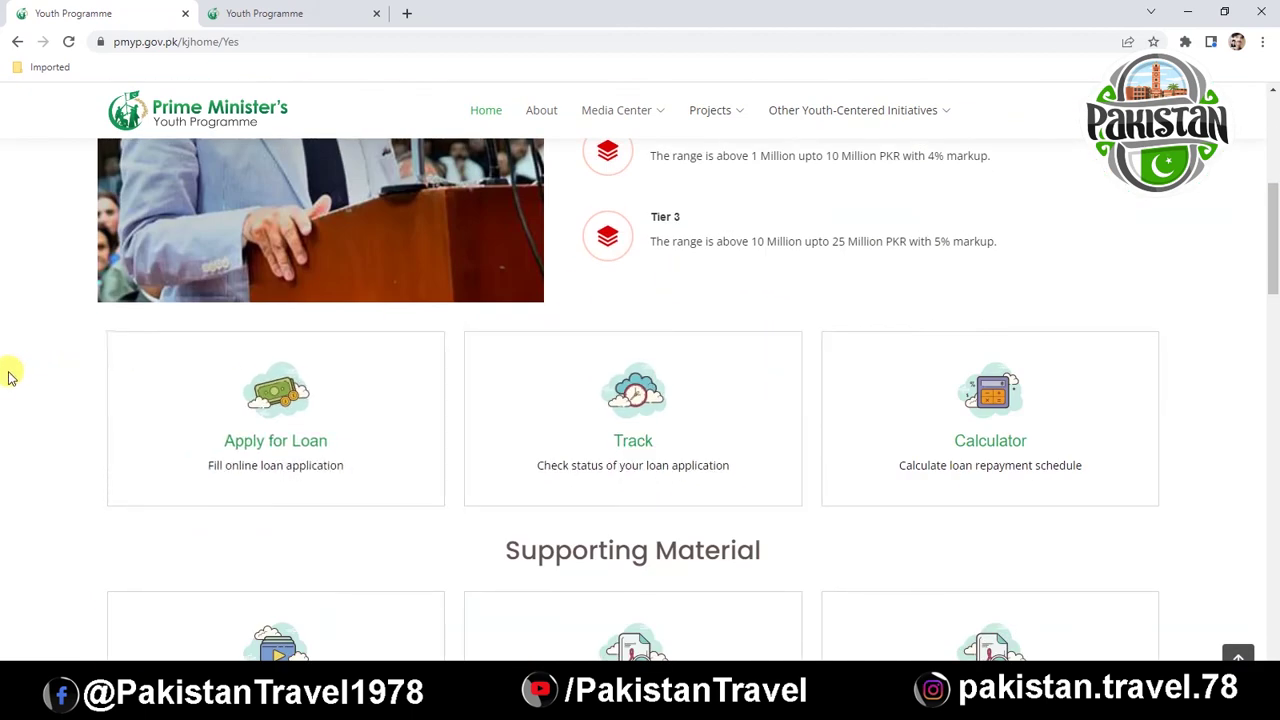
{"action": "scroll", "coordinate": [12, 376], "scroll_direction": "down", "scroll_amount": 2}
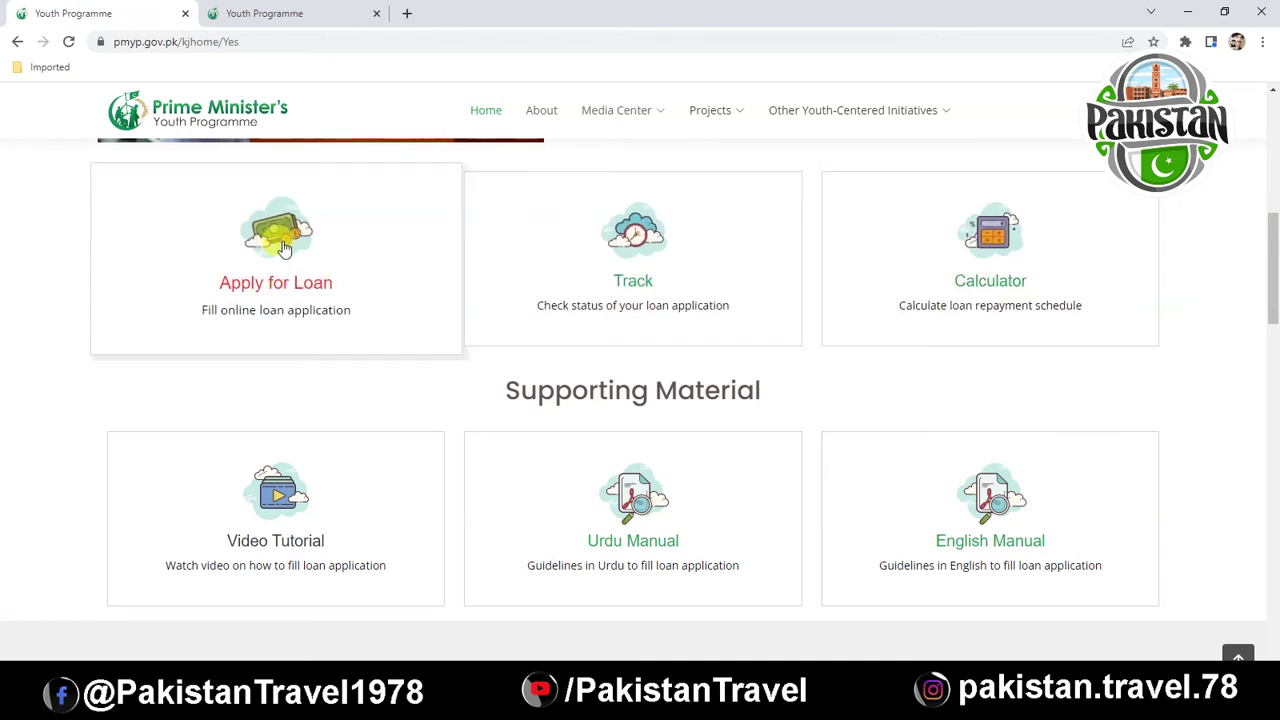
- In the open PMYBL application form, set government employee to No, citizenship status to Resident and business status to New Business
{"action": "left_click", "coordinate": [292, 15]}
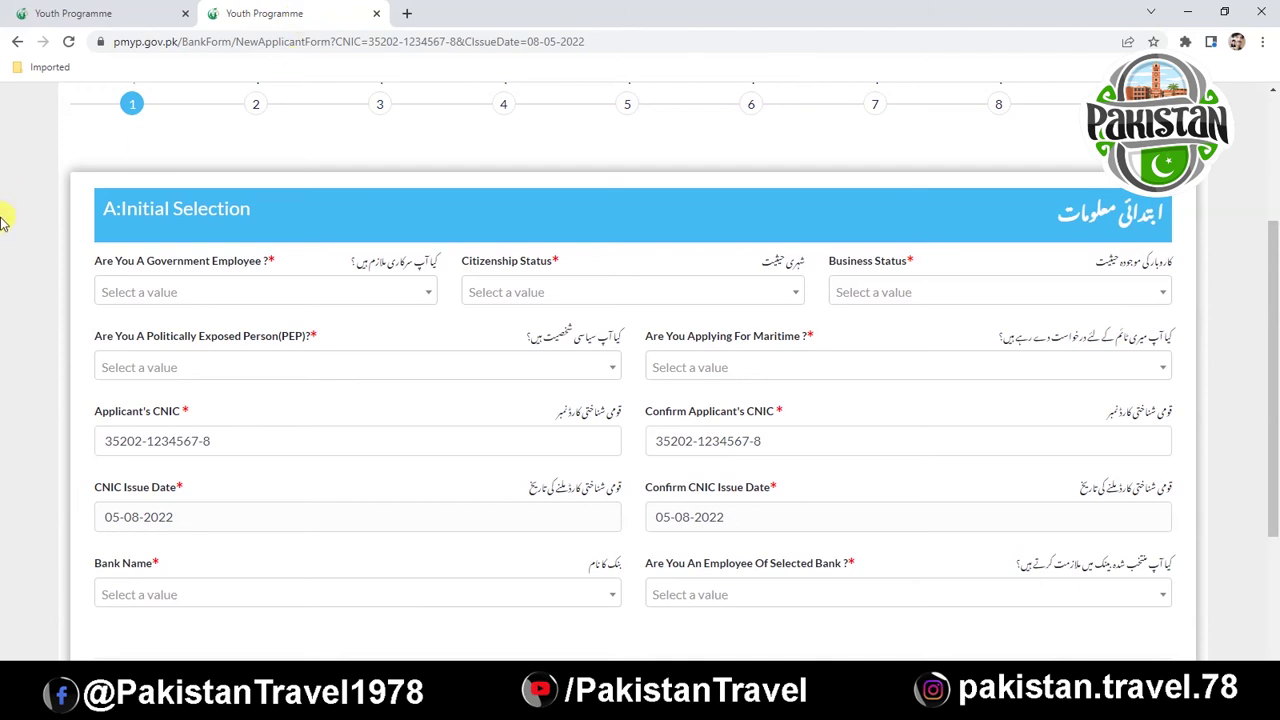
{"action": "scroll", "coordinate": [3, 222], "scroll_direction": "up", "scroll_amount": 3}
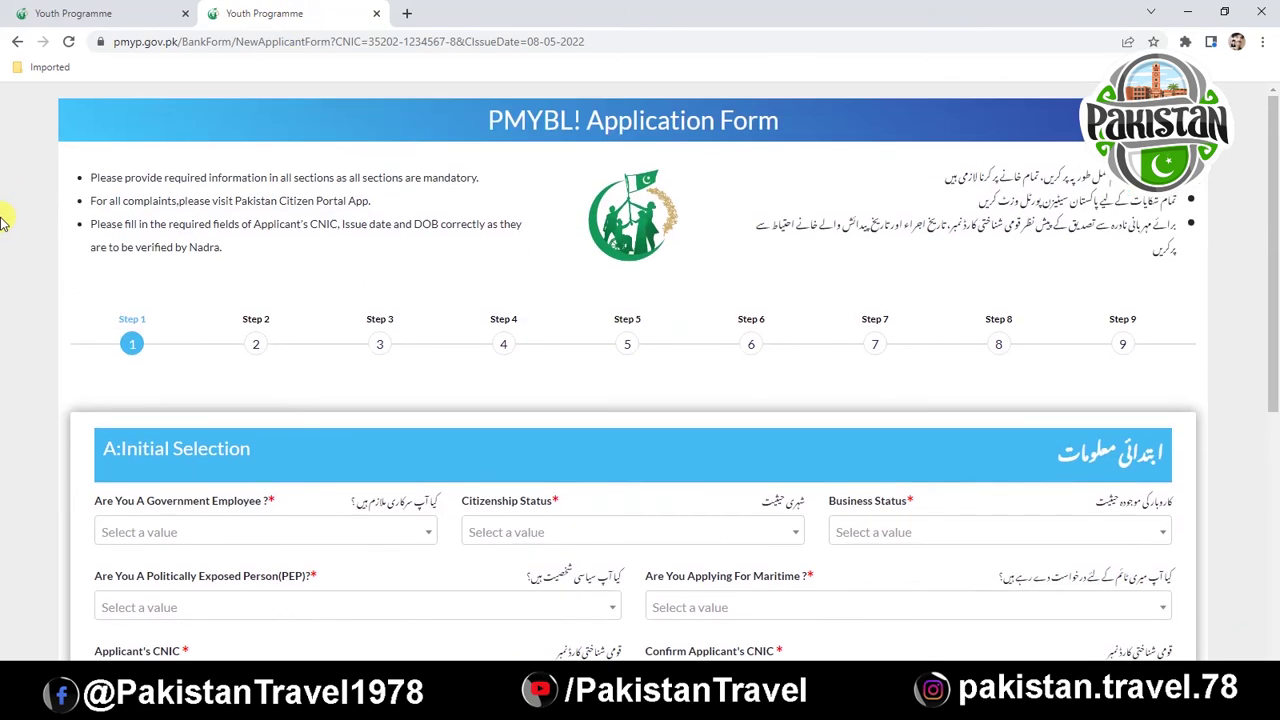
{"action": "scroll", "coordinate": [3, 222], "scroll_direction": "down", "scroll_amount": 3}
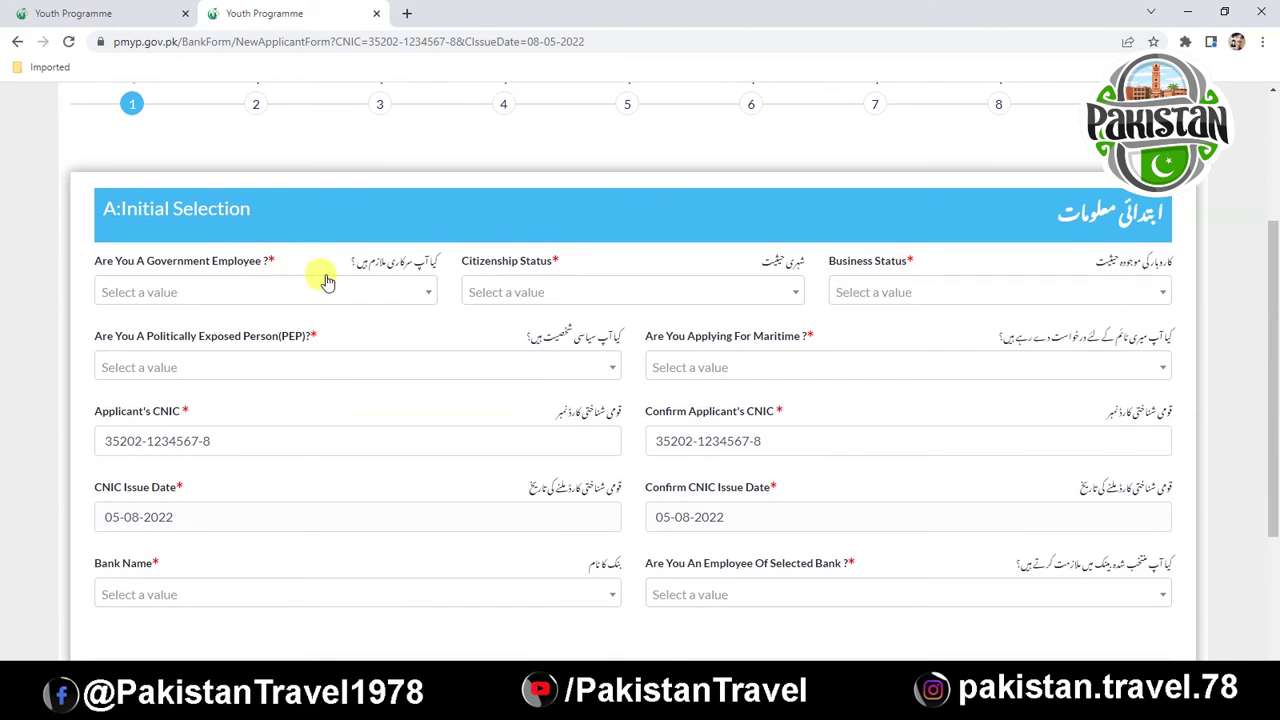
{"action": "left_click", "coordinate": [410, 292]}
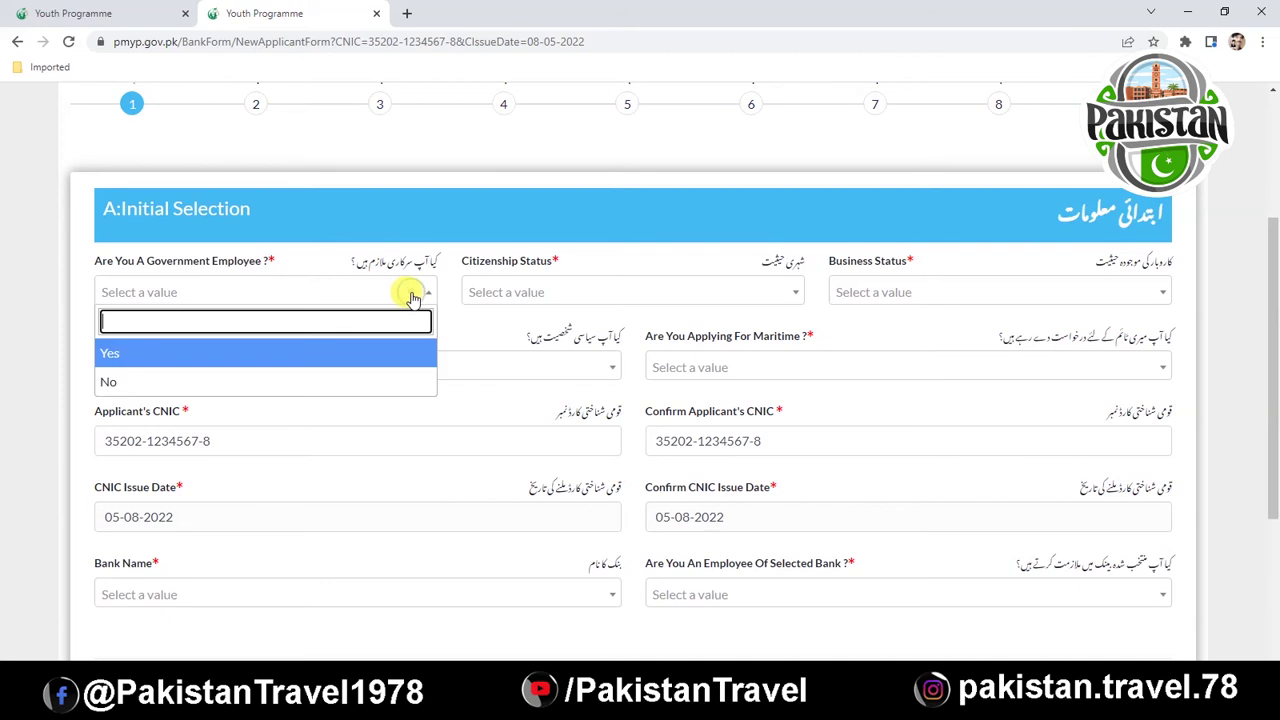
{"action": "left_click", "coordinate": [124, 384]}
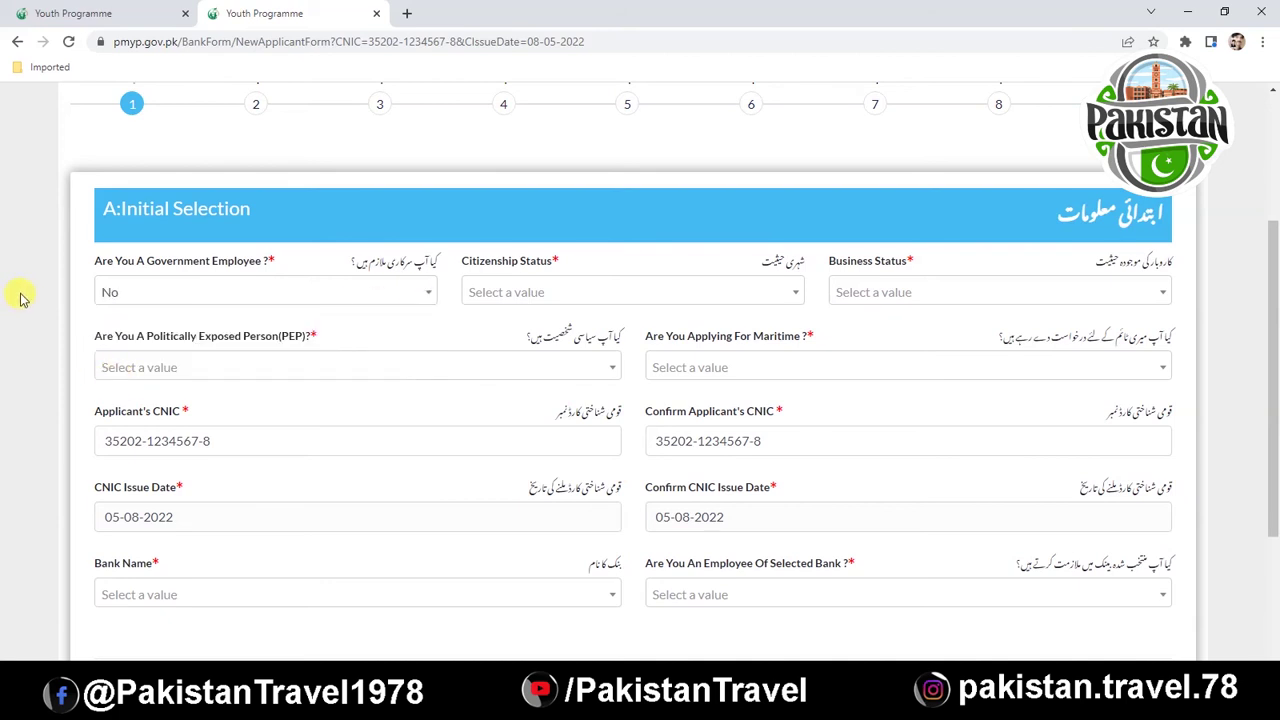
{"action": "left_click", "coordinate": [794, 297]}
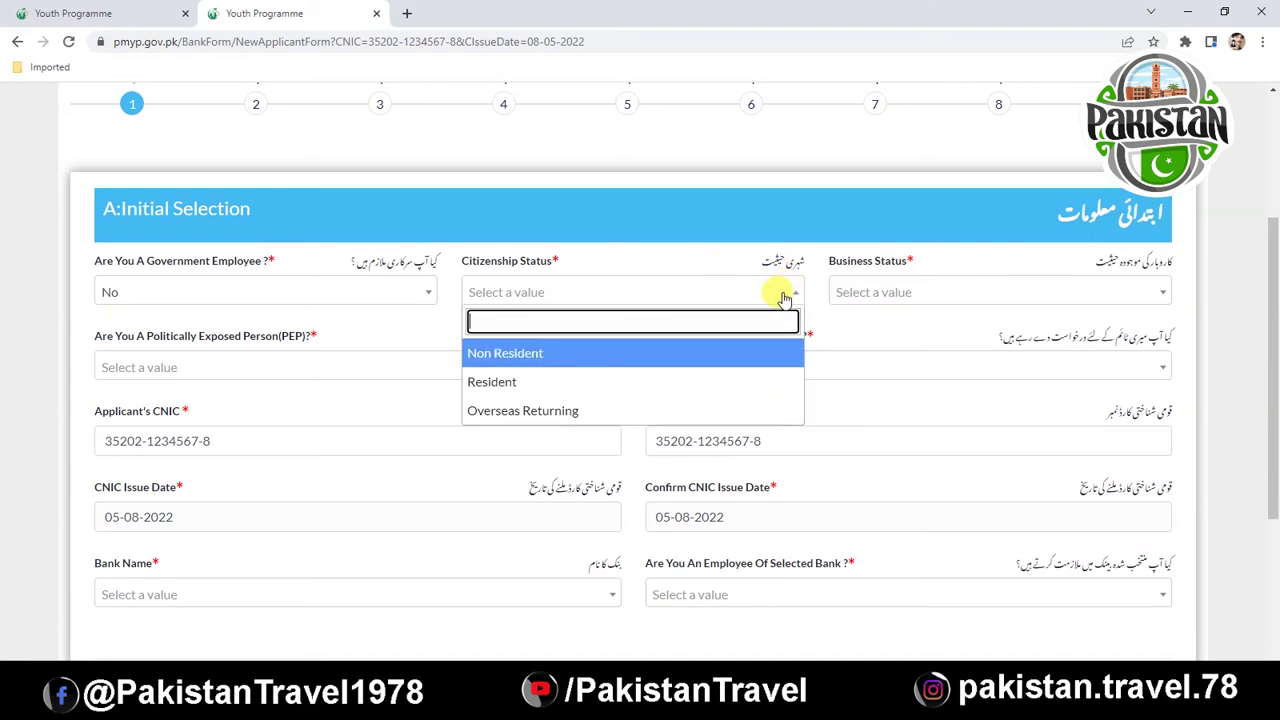
{"action": "left_click", "coordinate": [503, 384]}
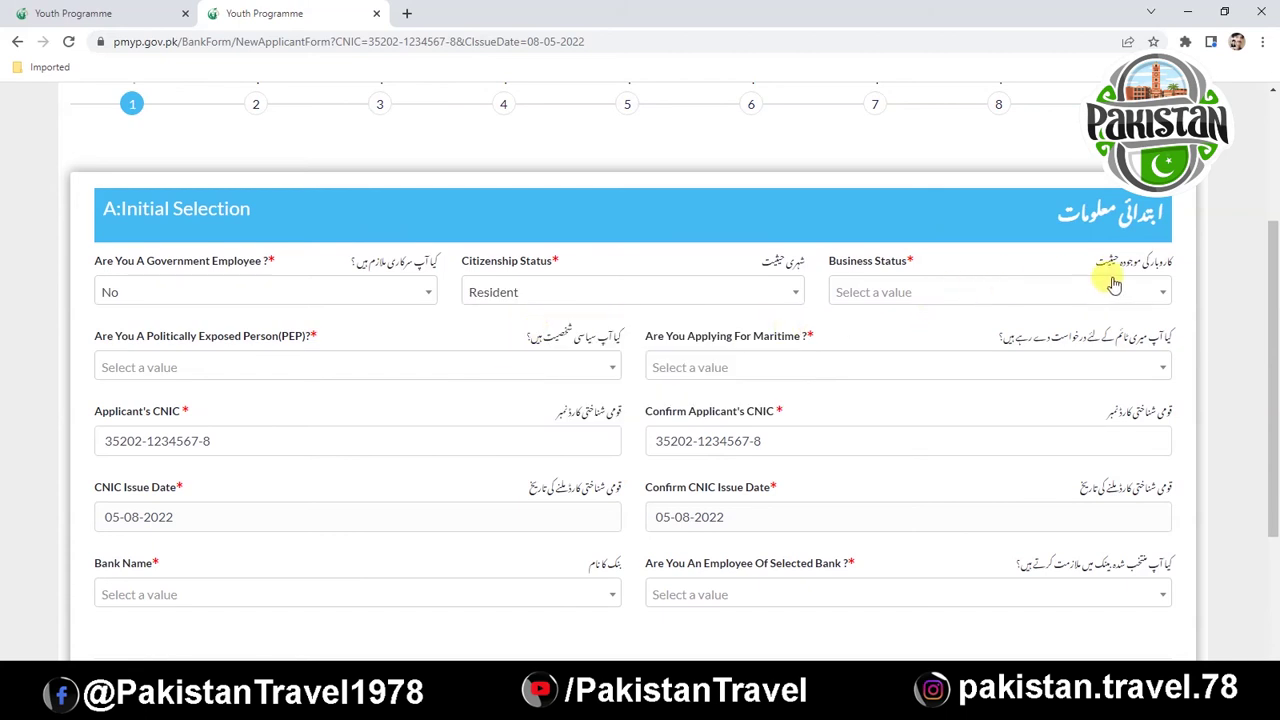
{"action": "left_click", "coordinate": [1157, 294]}
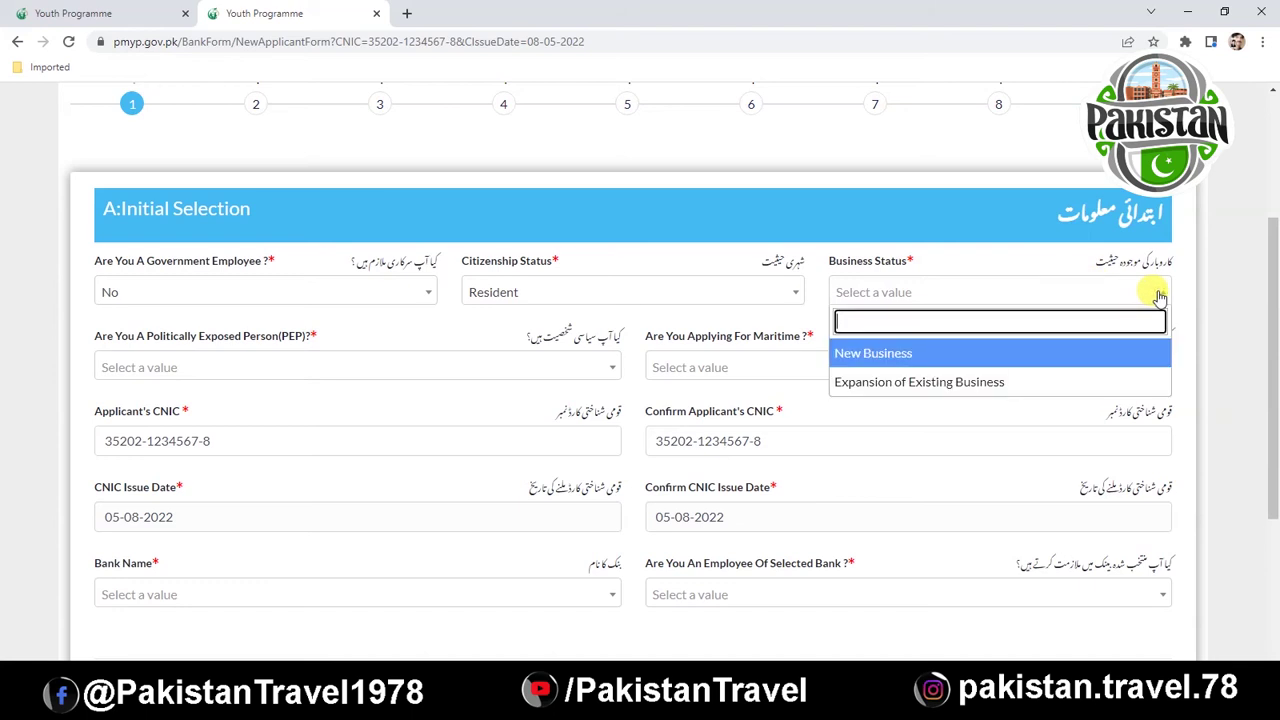
{"action": "left_click", "coordinate": [879, 355]}
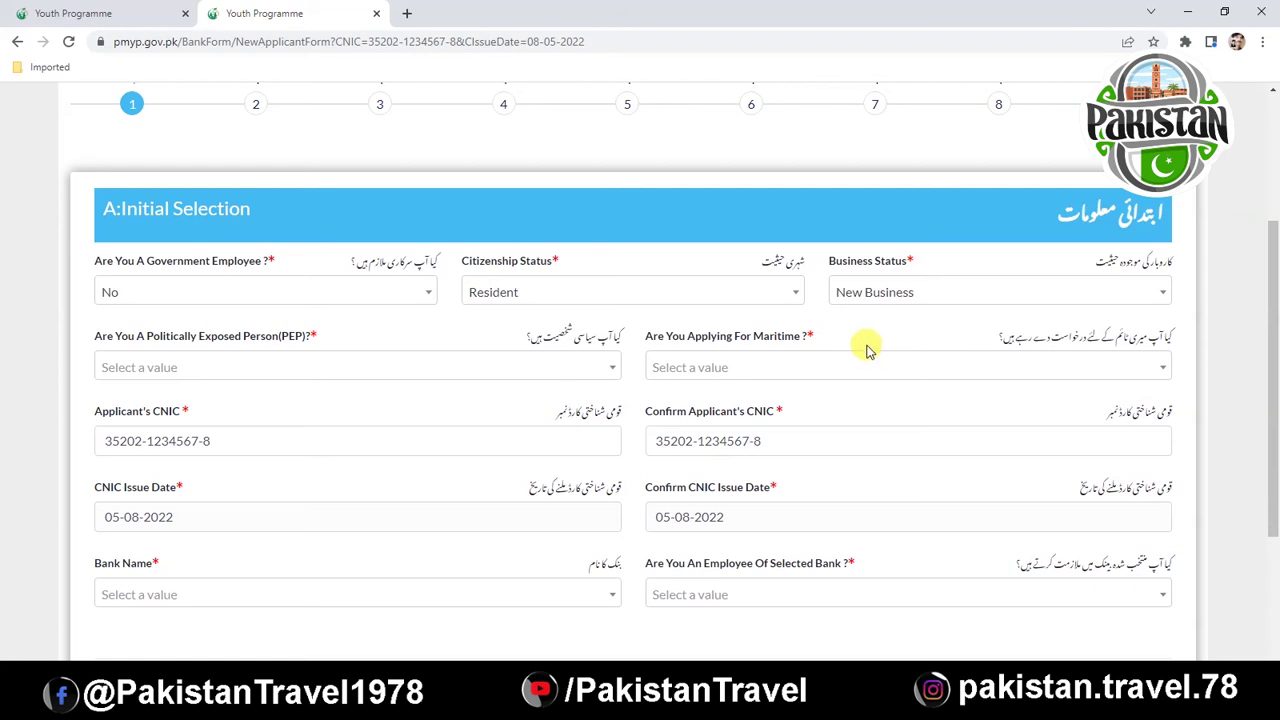
- Answer No to both the politically exposed person question and the maritime application question
{"action": "left_click", "coordinate": [607, 369]}
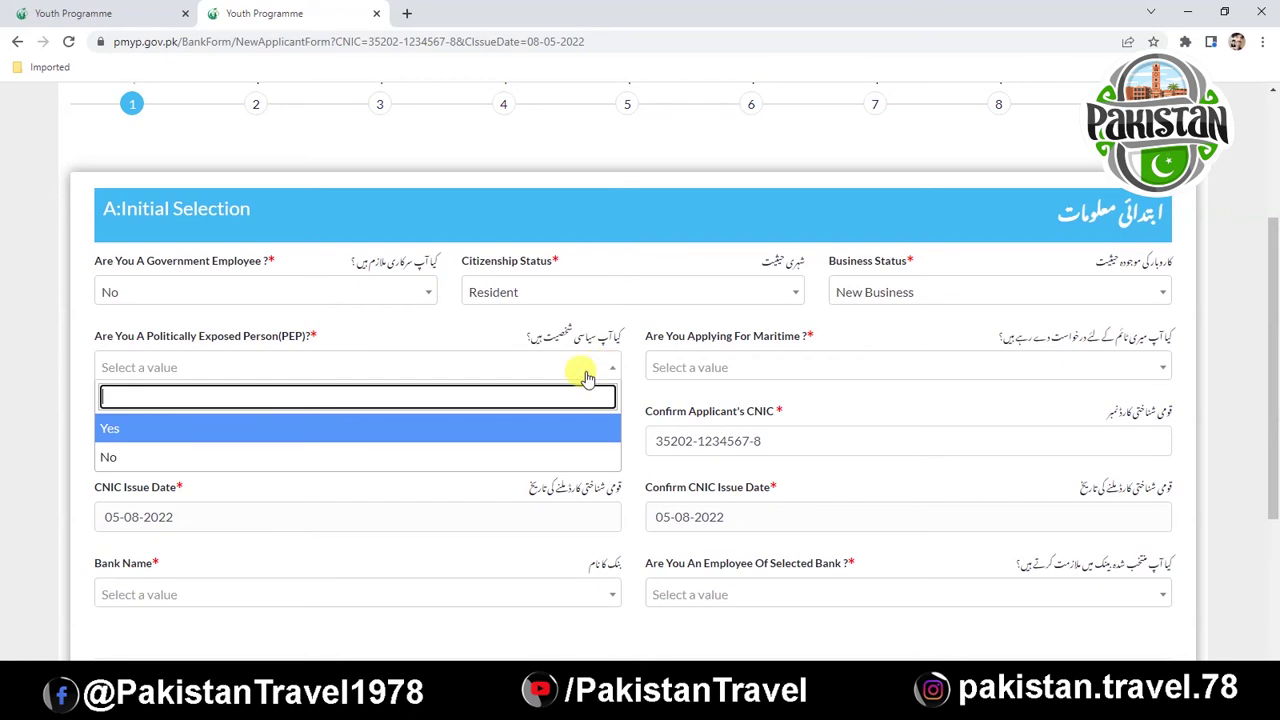
{"action": "left_click", "coordinate": [128, 455]}
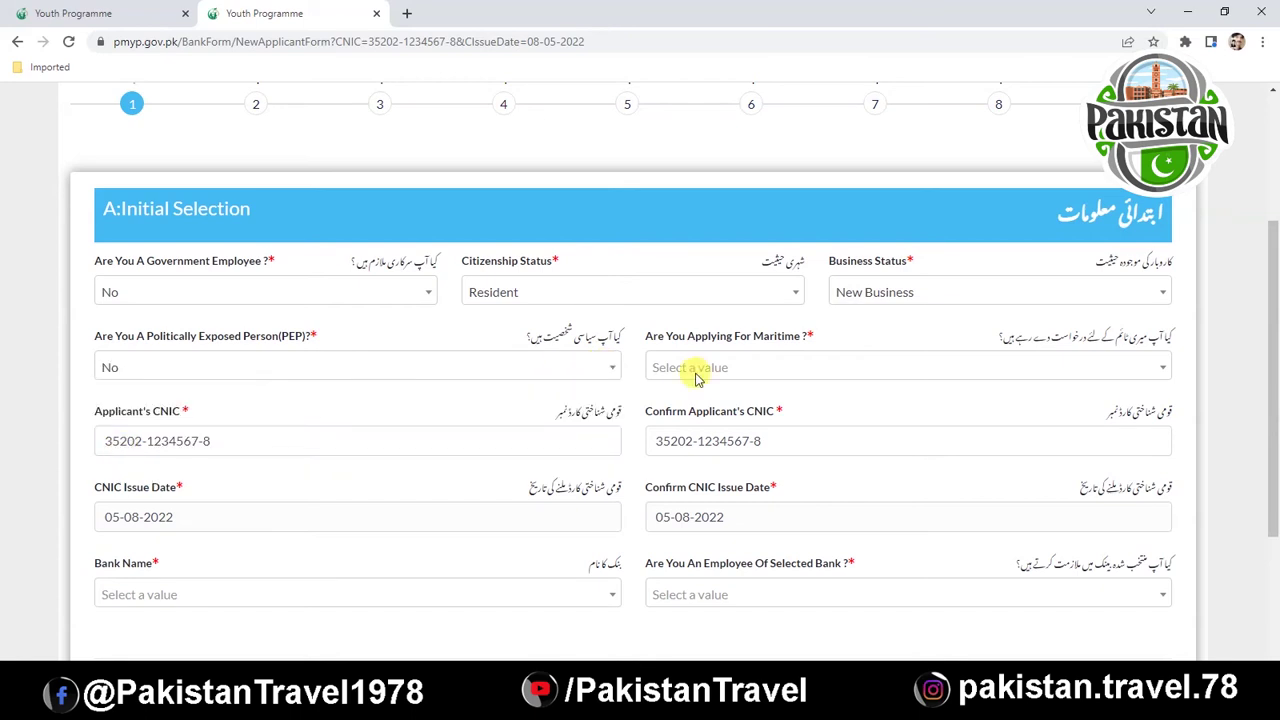
{"action": "left_click", "coordinate": [1164, 369]}
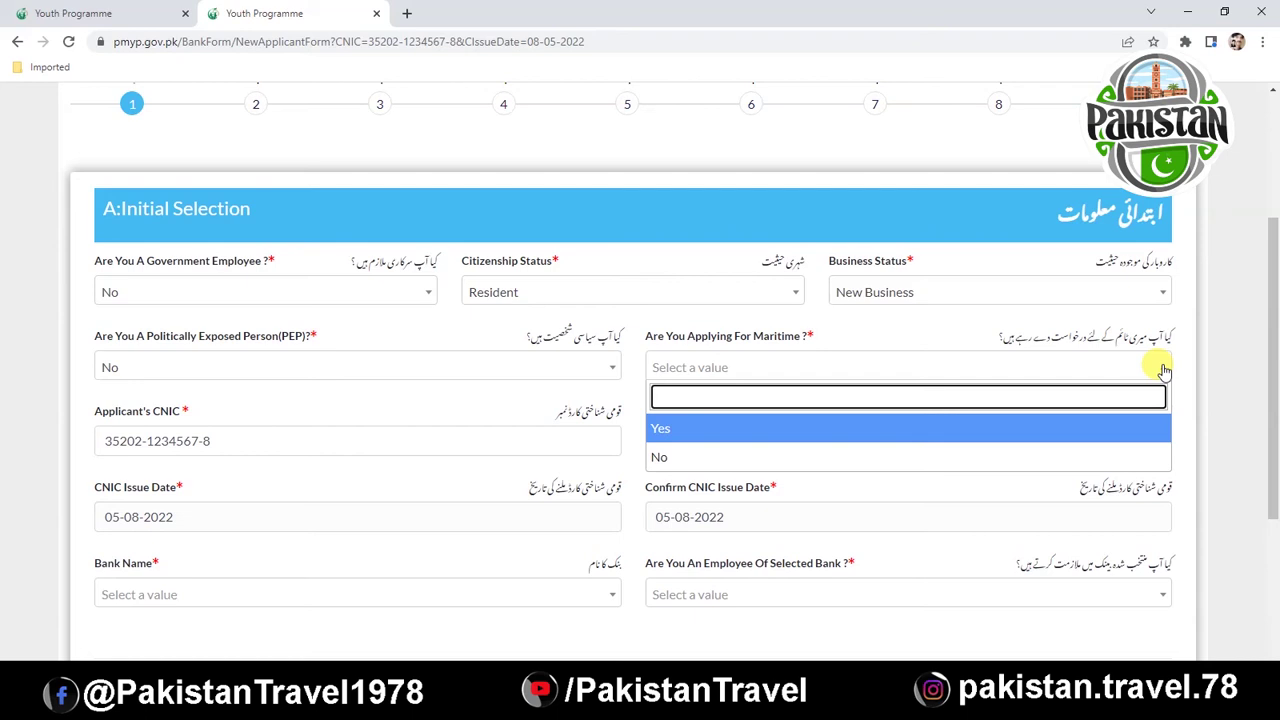
{"action": "left_click", "coordinate": [662, 456]}
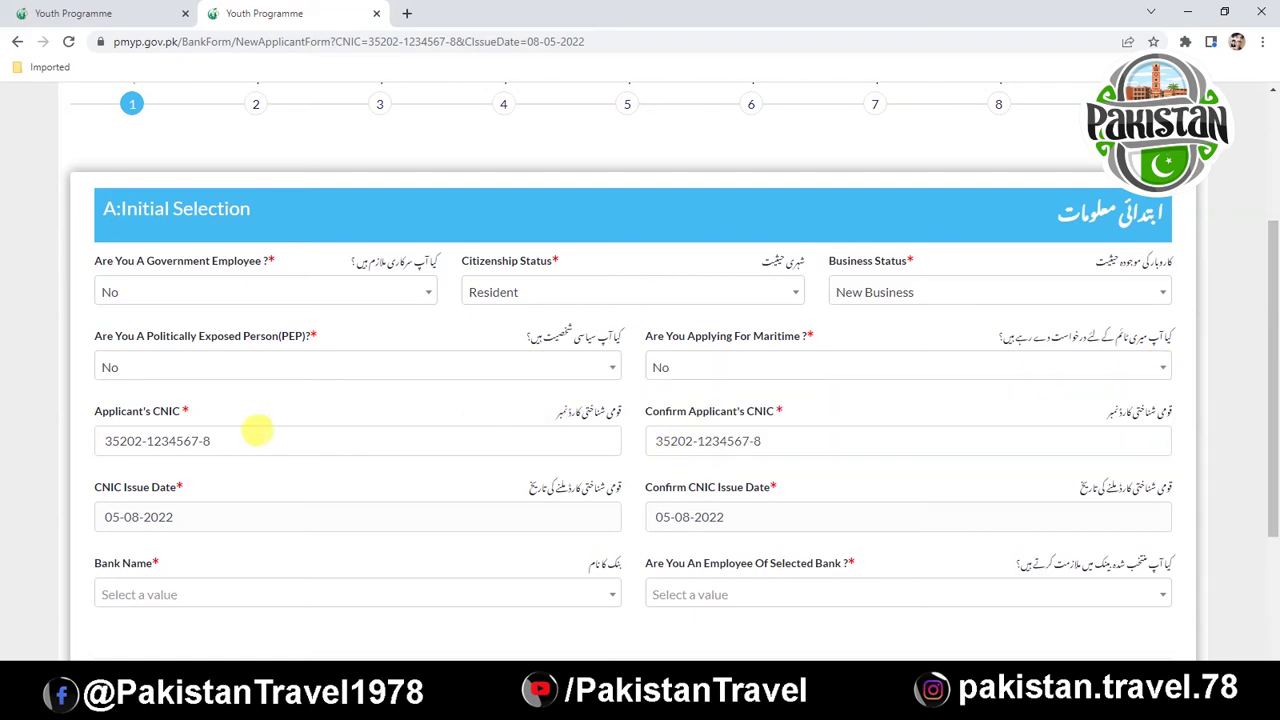
- Choose Bank Al Falah as the bank name in the Initial Selection section
{"action": "scroll", "coordinate": [915, 434], "scroll_direction": "down", "scroll_amount": 1}
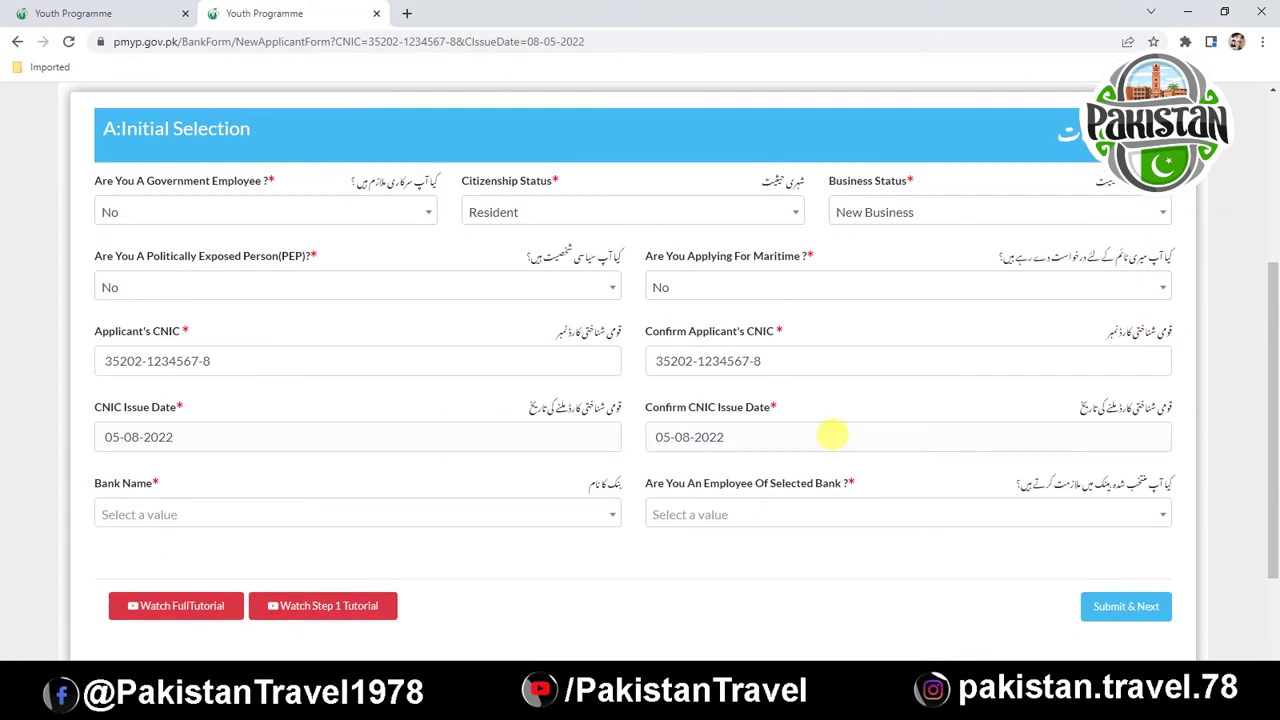
{"action": "scroll", "coordinate": [829, 434], "scroll_direction": "down", "scroll_amount": 2}
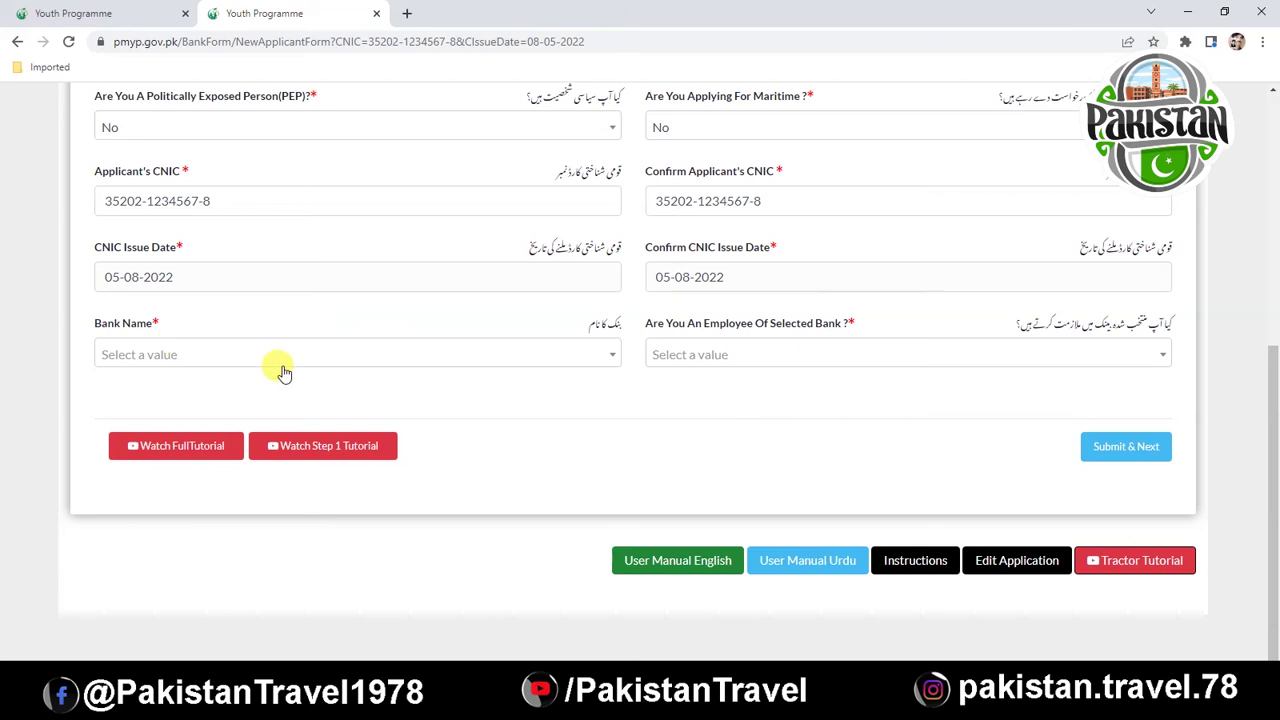
{"action": "left_click", "coordinate": [606, 356]}
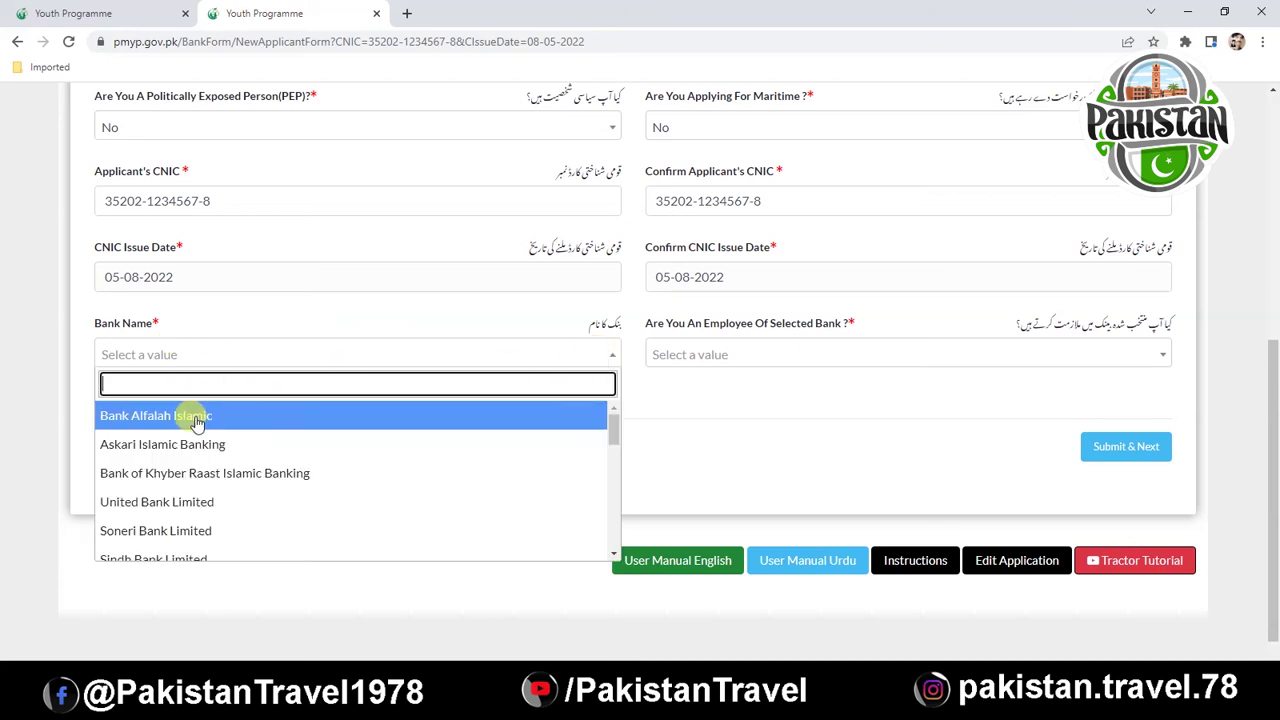
{"action": "scroll", "coordinate": [197, 422], "scroll_direction": "down", "scroll_amount": 1}
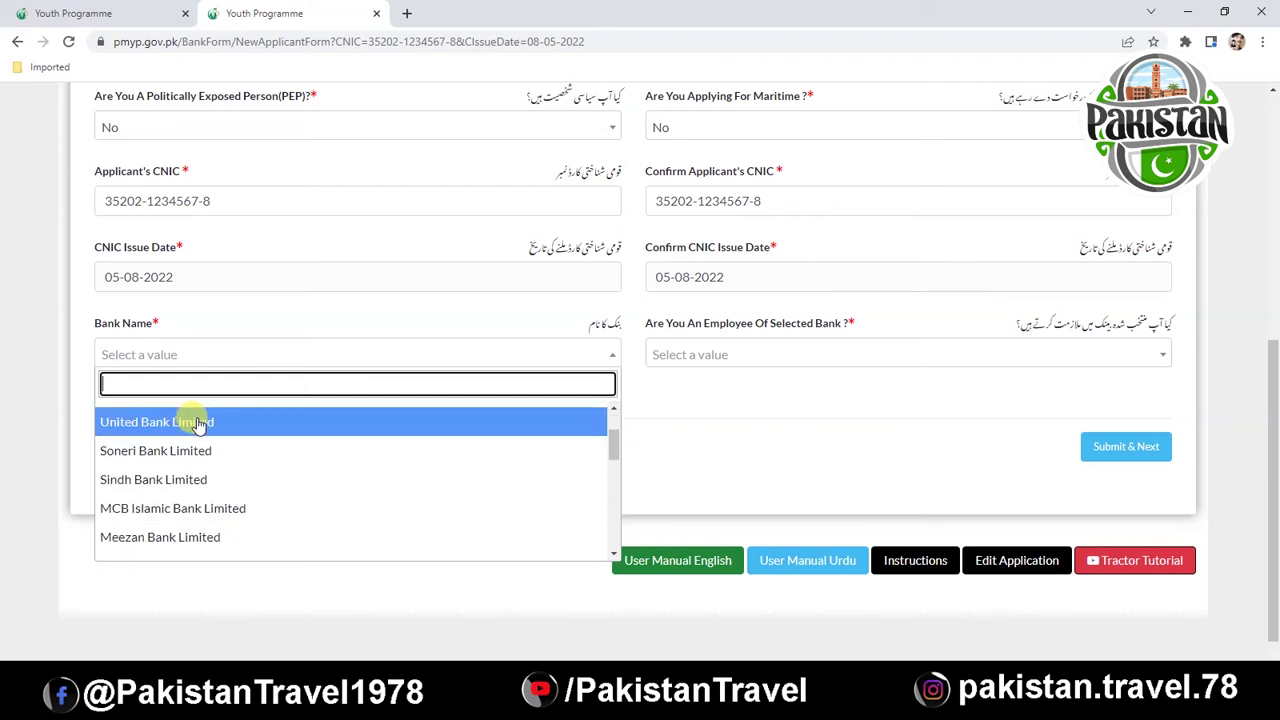
{"action": "scroll", "coordinate": [200, 440], "scroll_direction": "down", "scroll_amount": 1}
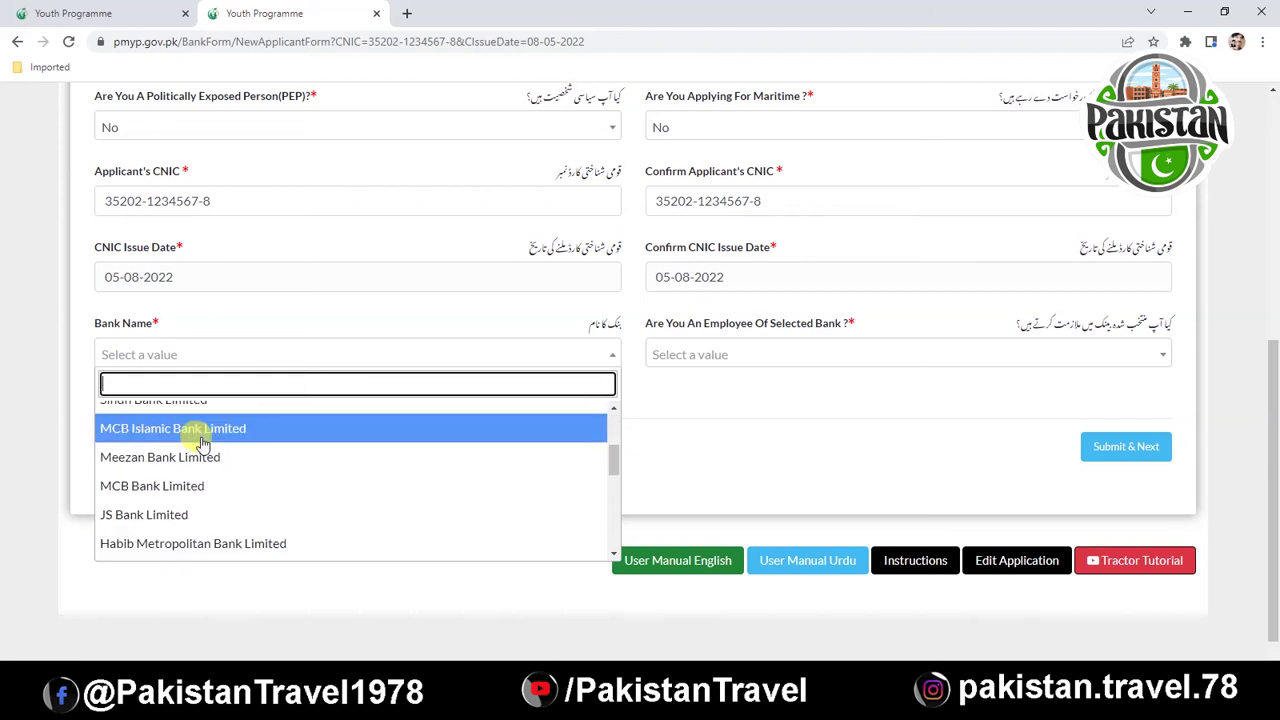
{"action": "scroll", "coordinate": [186, 457], "scroll_direction": "down", "scroll_amount": 1}
{"action": "scroll", "coordinate": [197, 472], "scroll_direction": "down", "scroll_amount": 1}
{"action": "scroll", "coordinate": [194, 474], "scroll_direction": "down", "scroll_amount": 1}
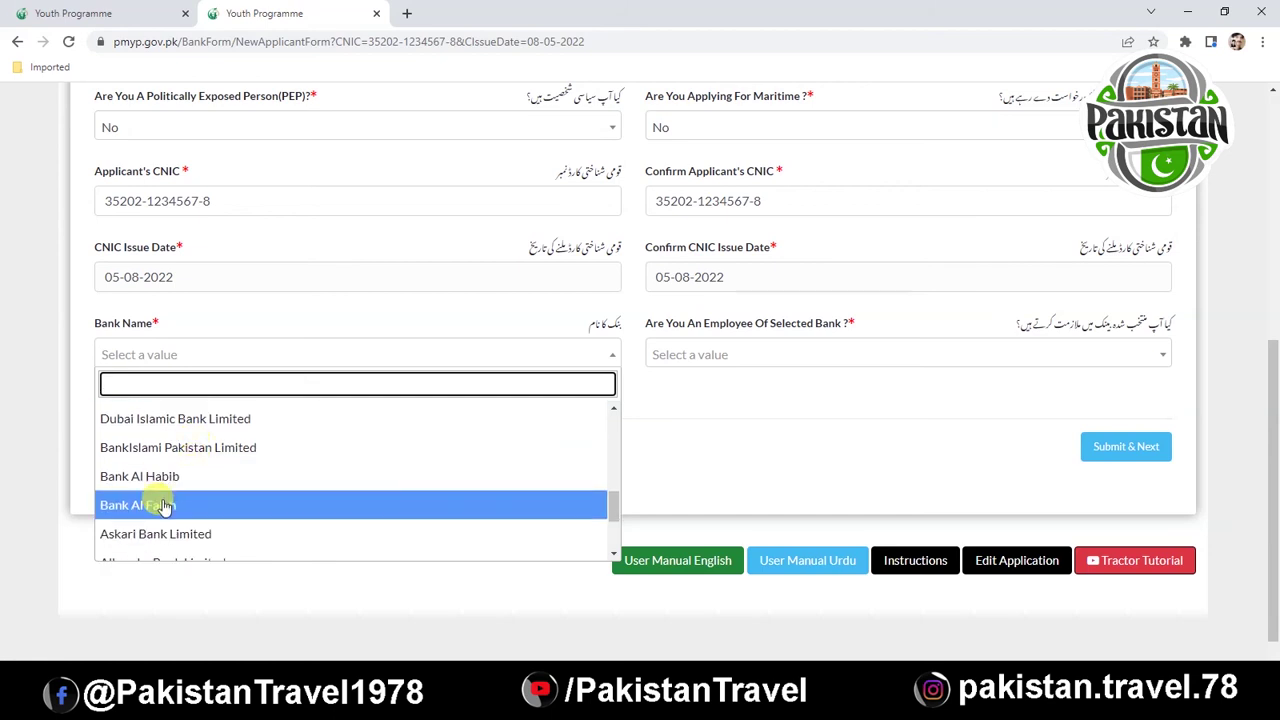
{"action": "left_click", "coordinate": [163, 507]}
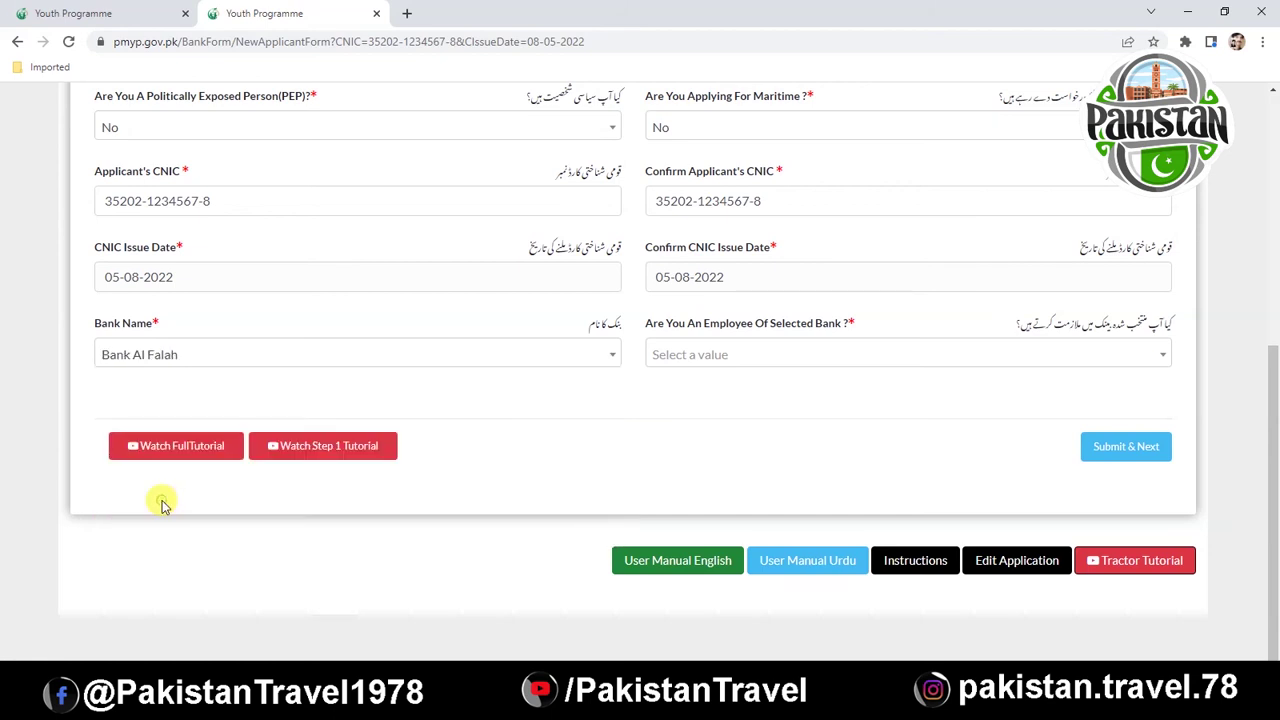
- Answer No to being an employee of the selected bank and submit the Initial Selection section
{"action": "left_click", "coordinate": [1165, 360]}
{"action": "left_click", "coordinate": [648, 444]}
{"action": "left_click", "coordinate": [1100, 446]}
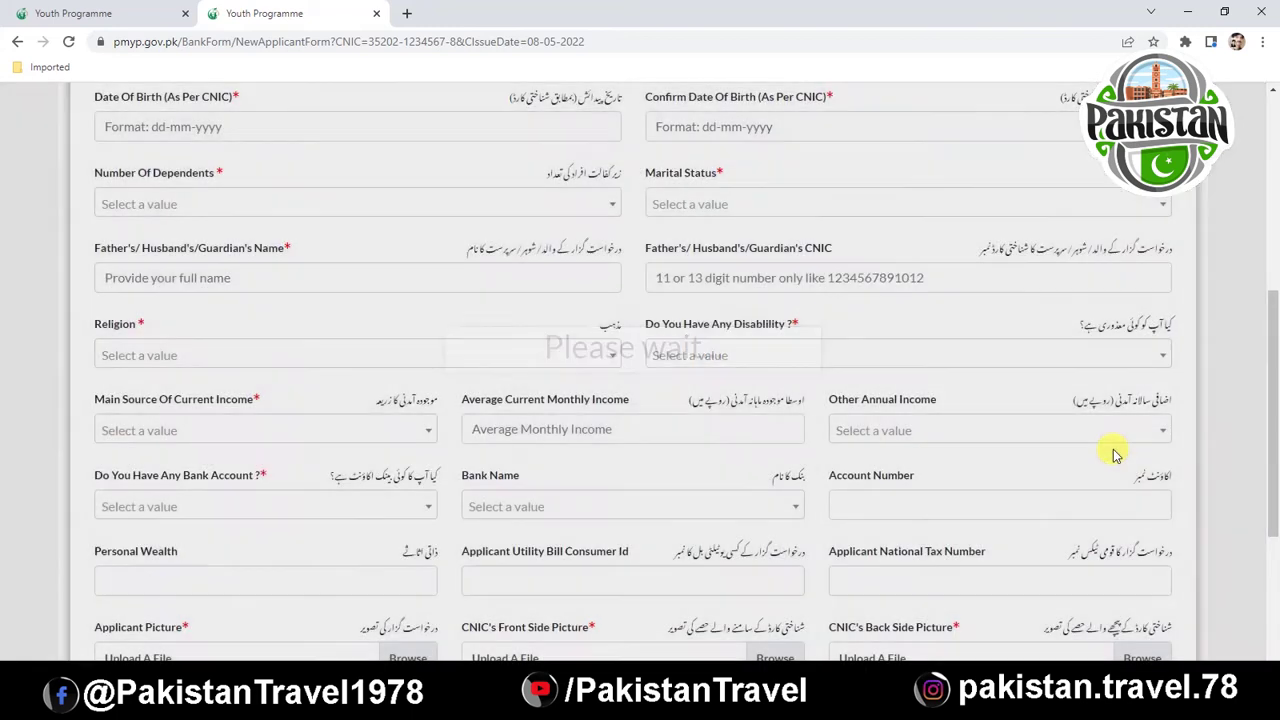
- Enter the applicant's name in the Personal Information section and set the gender to Male
{"action": "scroll", "coordinate": [25, 262], "scroll_direction": "up", "scroll_amount": 2}
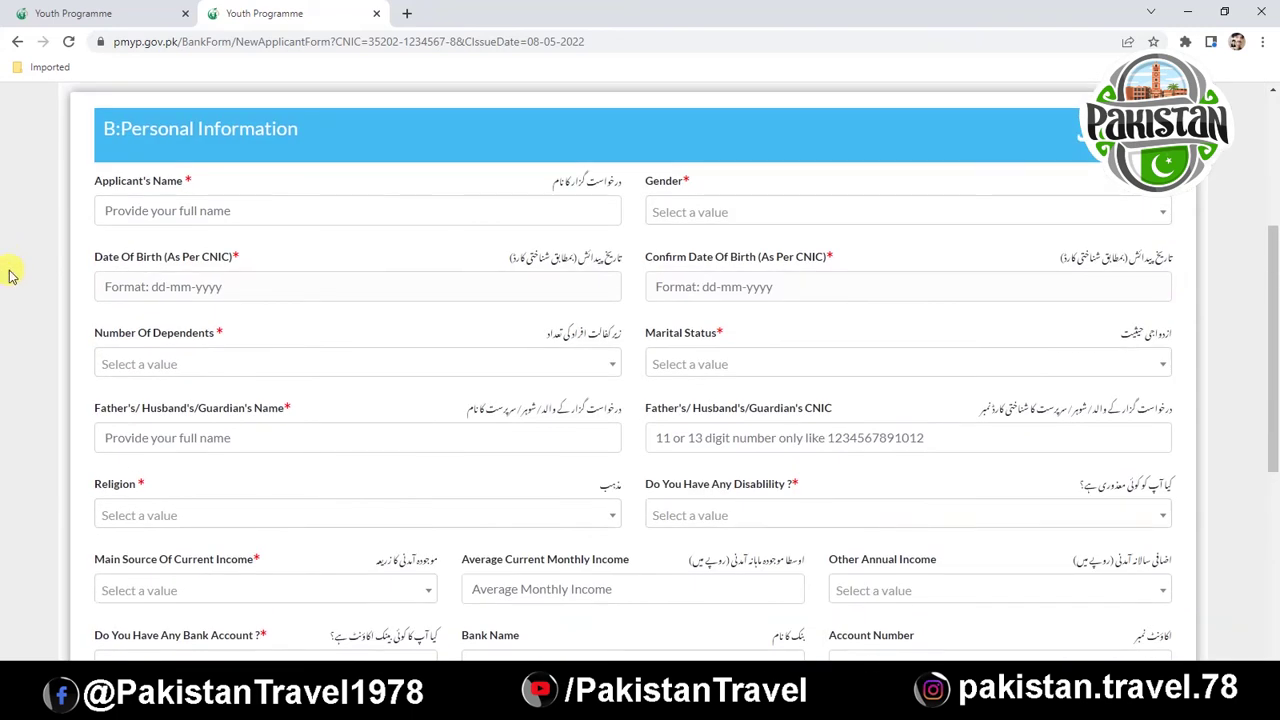
{"action": "left_click", "coordinate": [494, 214]}
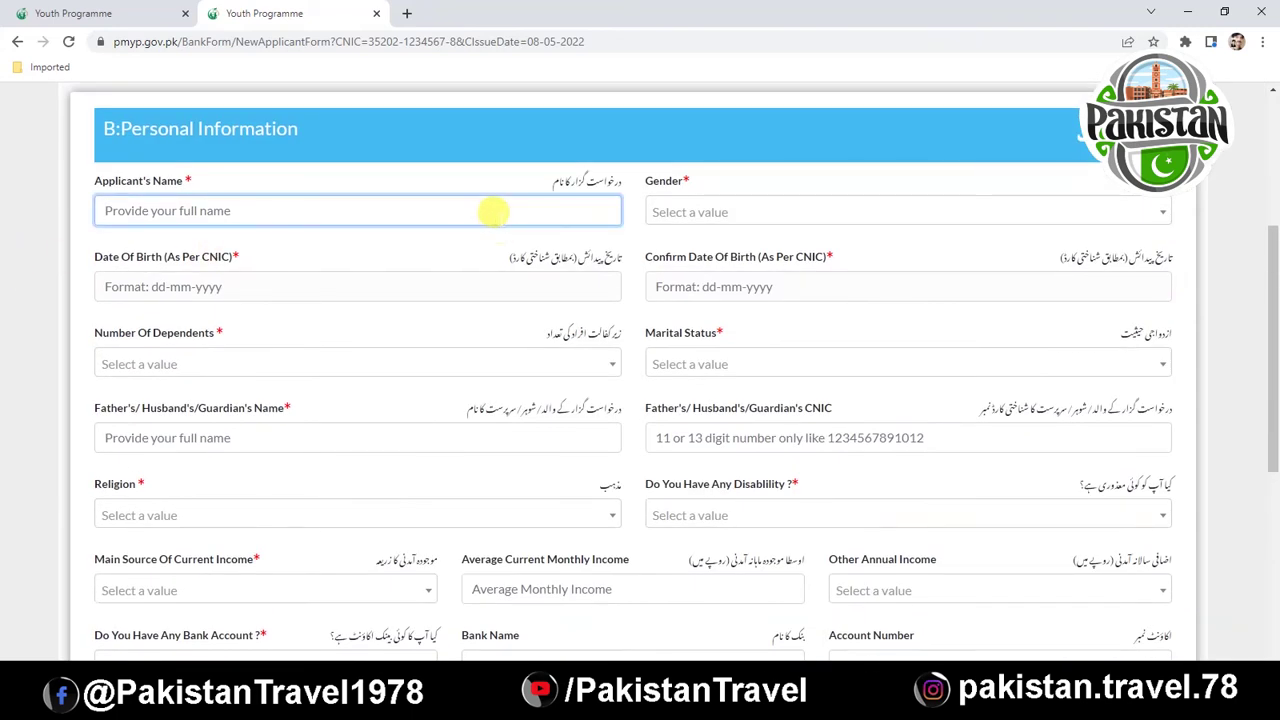
{"action": "type", "text": "Ali"}
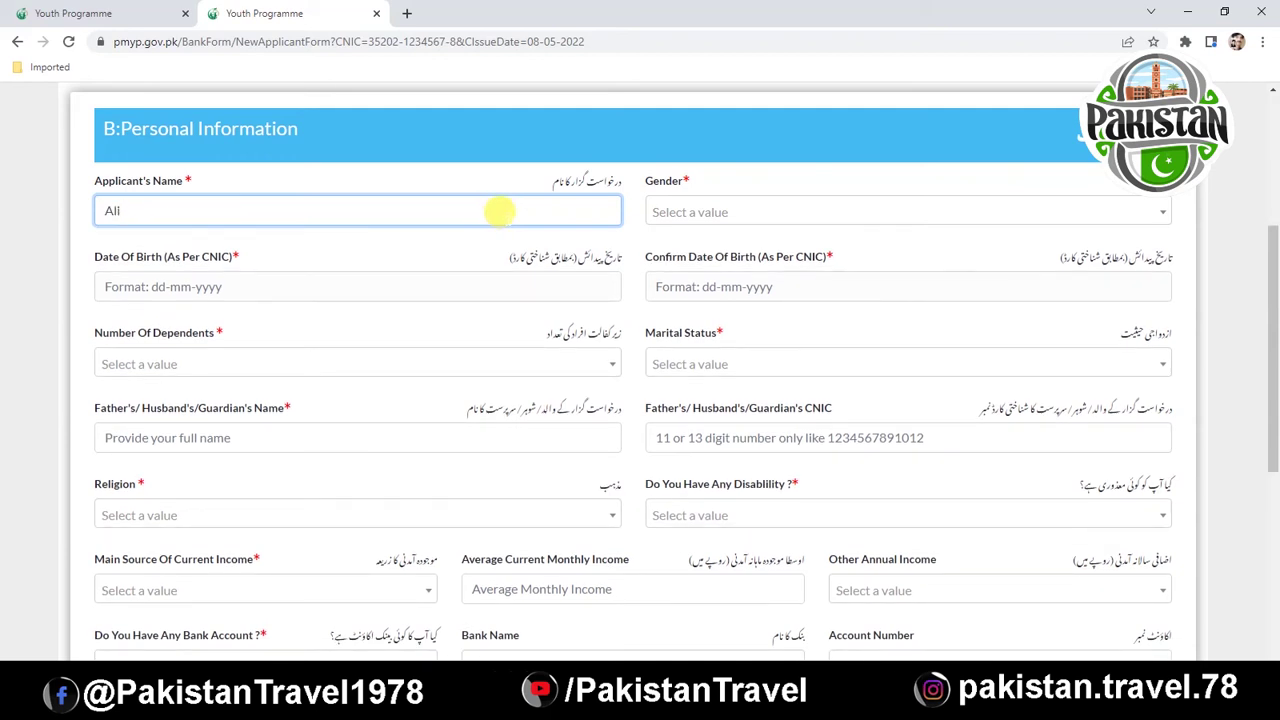
{"action": "left_click", "coordinate": [757, 216]}
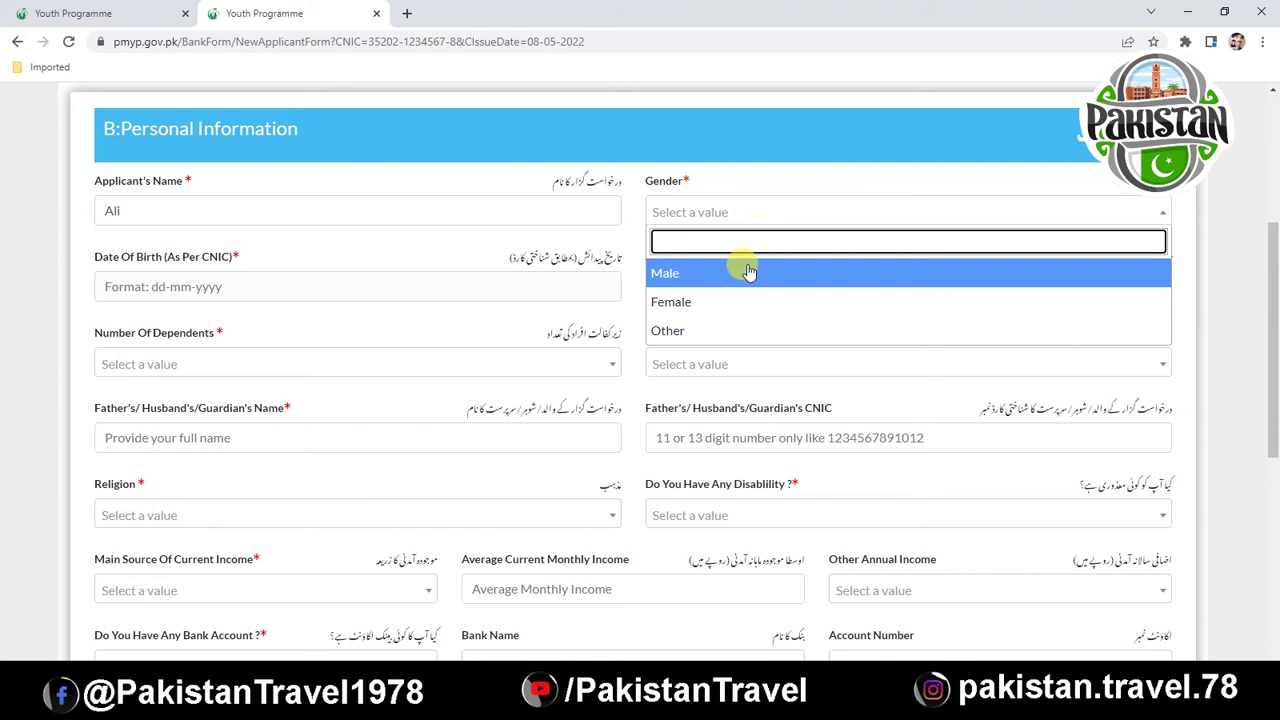
{"action": "left_click", "coordinate": [678, 279]}
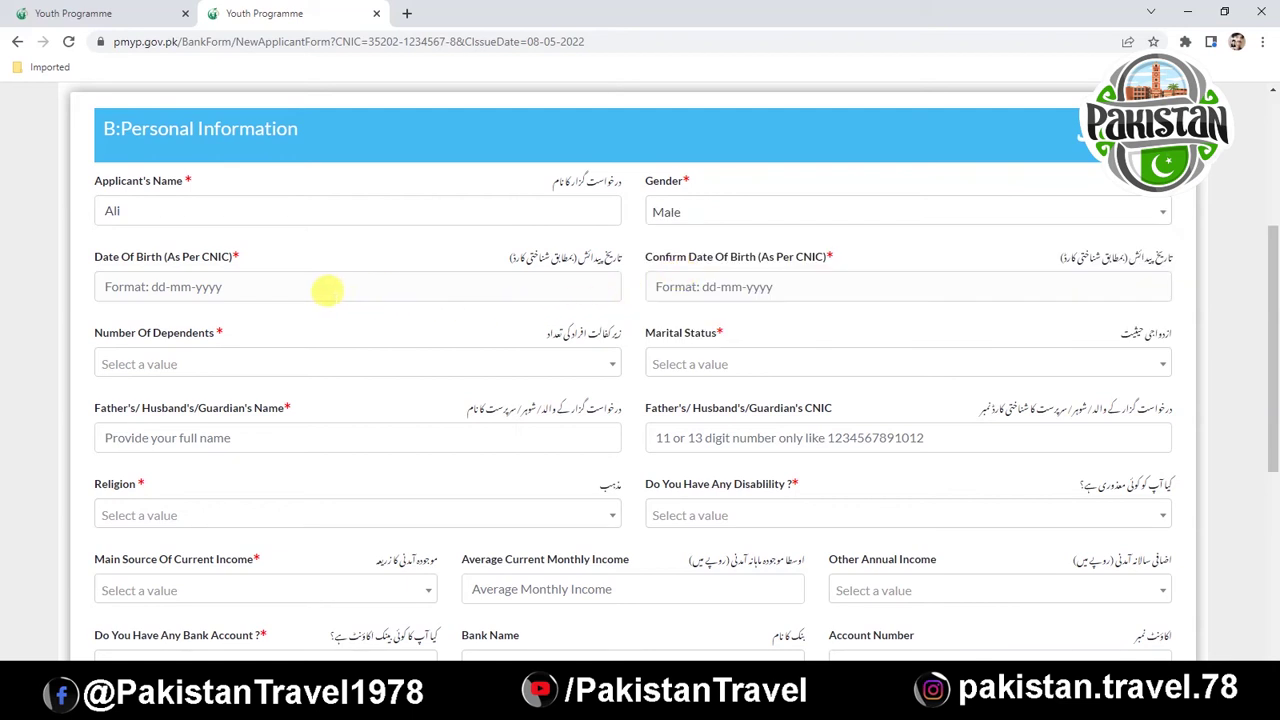
- Fill in the applicant's date of birth and enter the same date in the confirmation field
{"action": "left_click", "coordinate": [240, 286]}
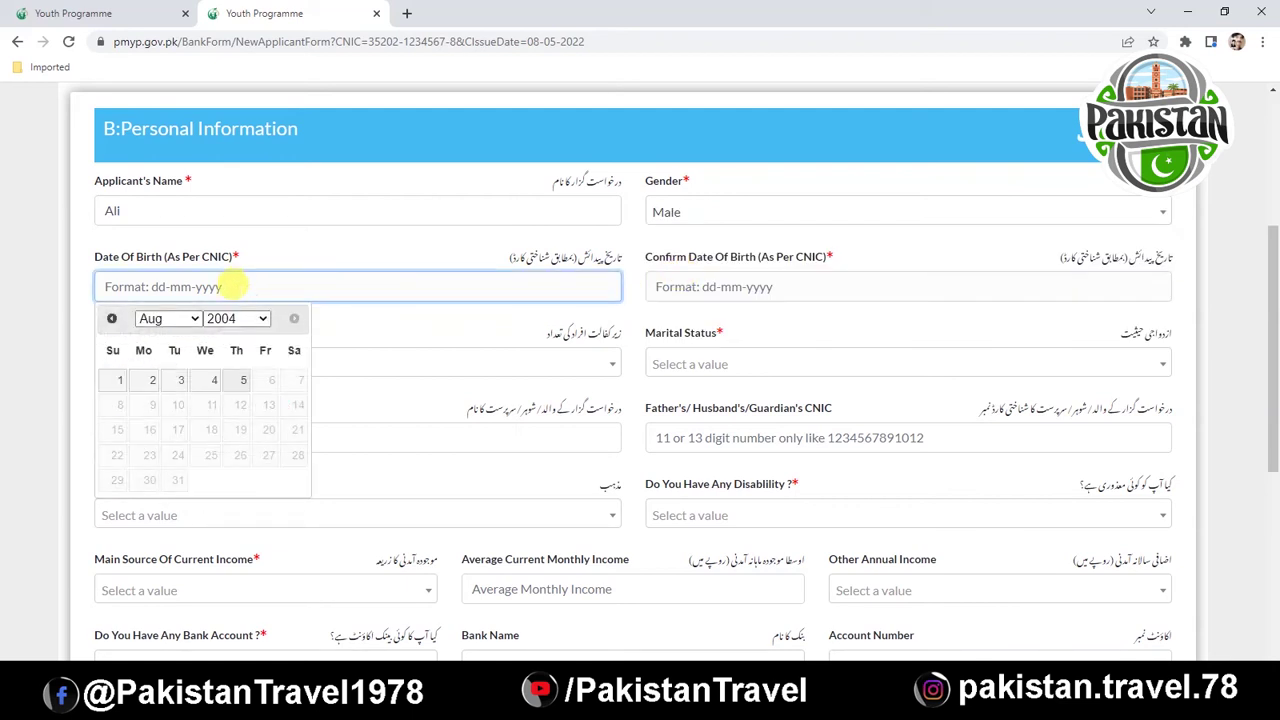
{"action": "left_click", "coordinate": [237, 383]}
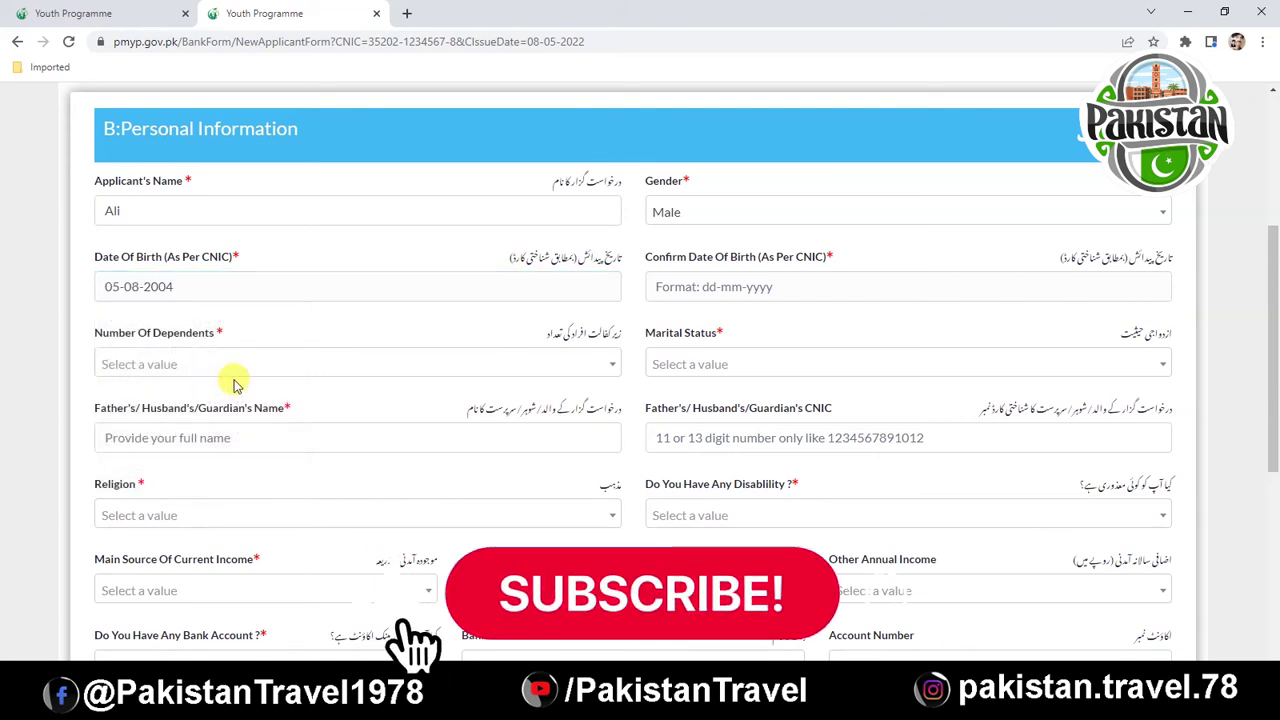
{"action": "left_click", "coordinate": [720, 286]}
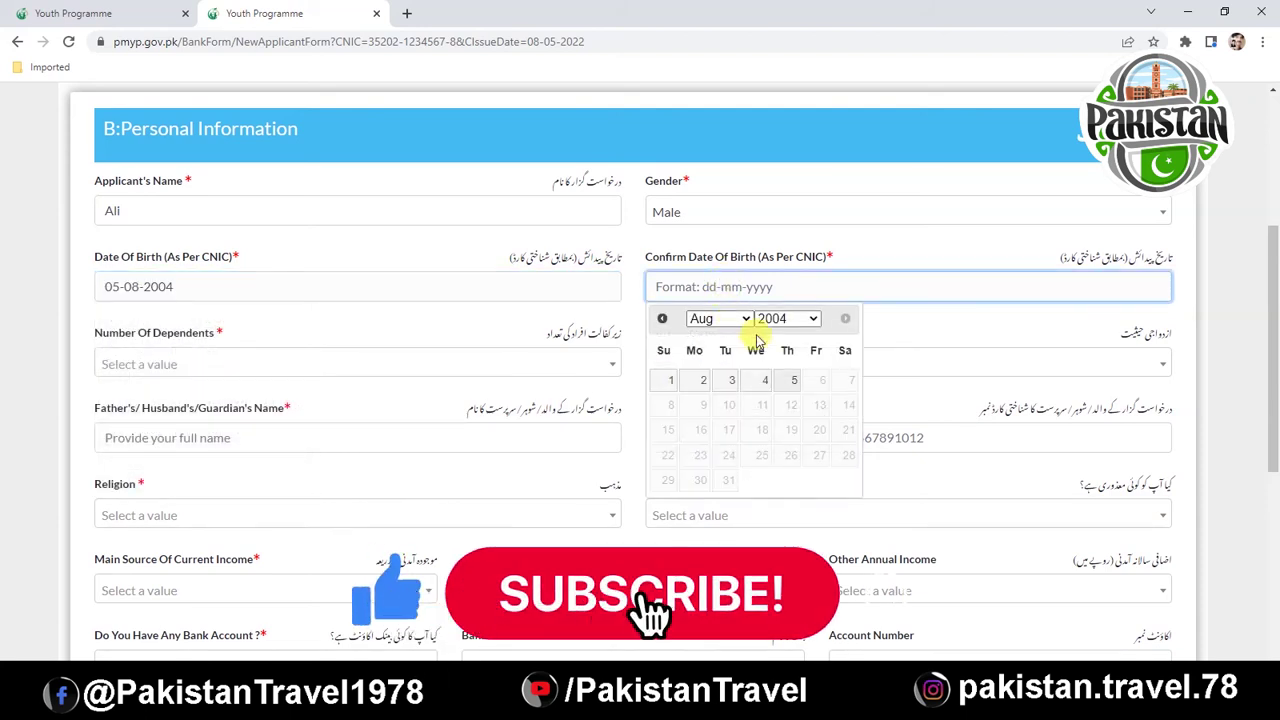
{"action": "left_click", "coordinate": [783, 384]}
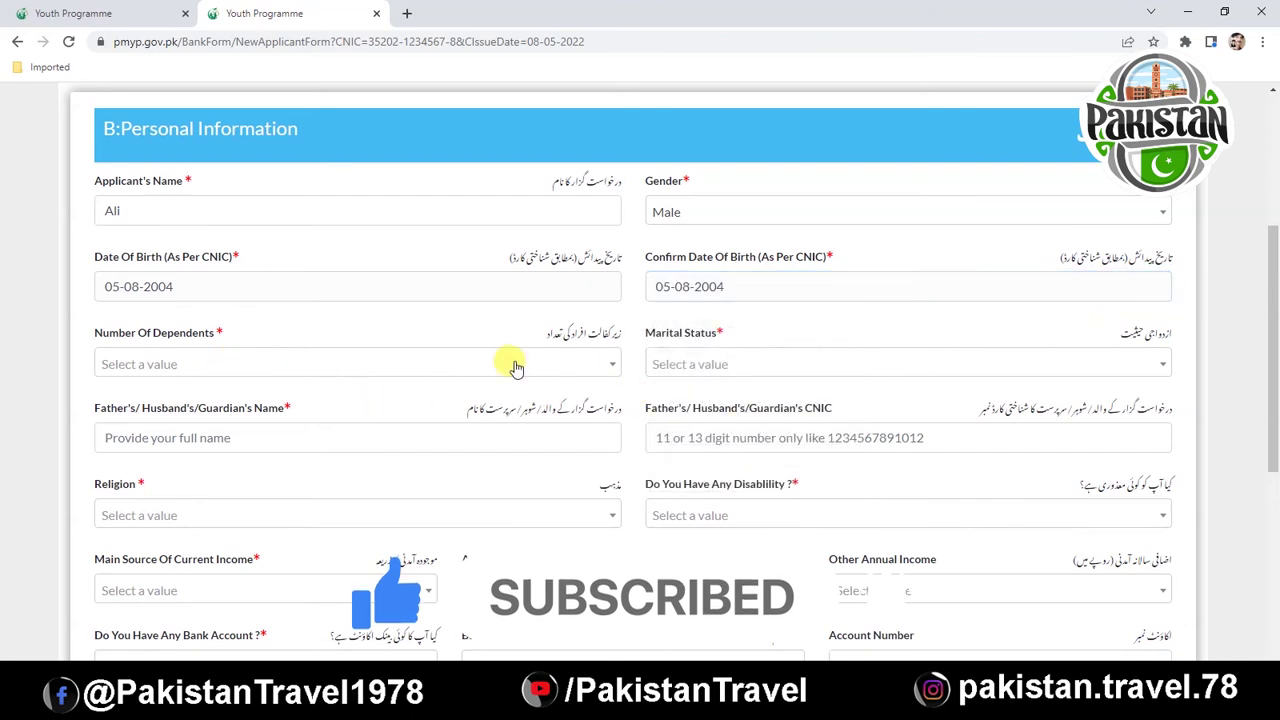
- Set the applicant's number of dependents to 5
{"action": "left_click", "coordinate": [606, 366]}
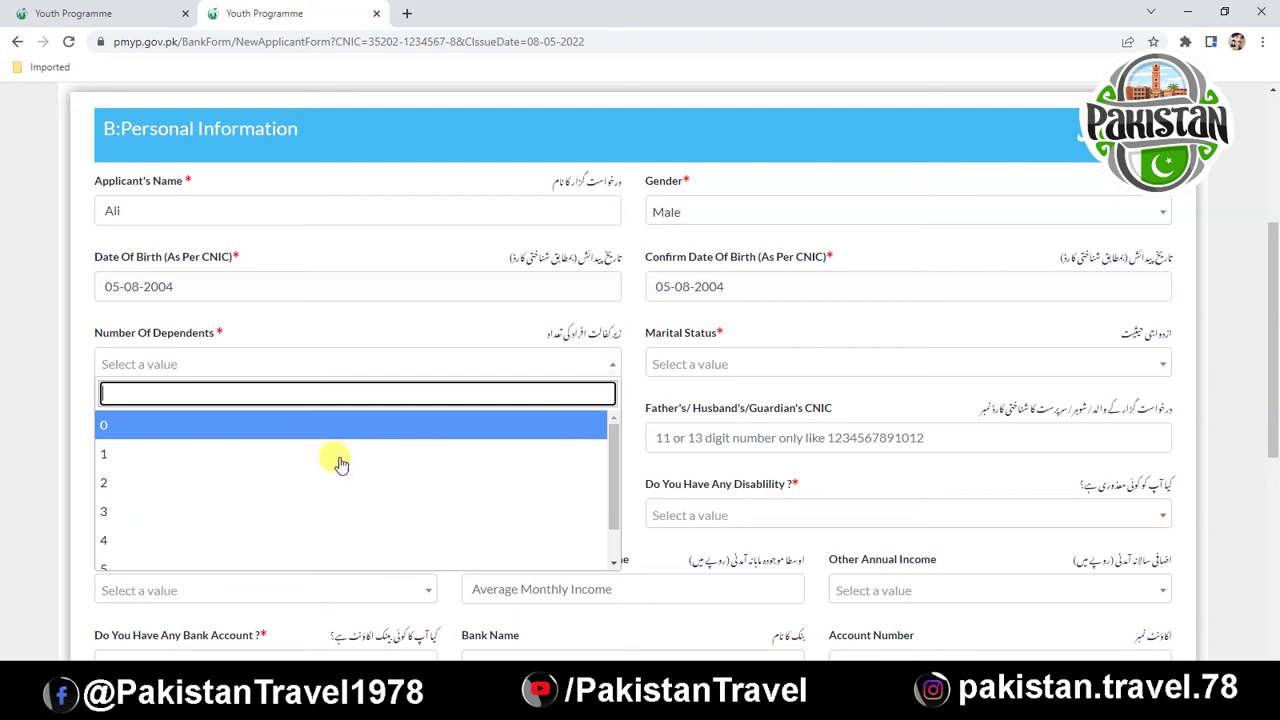
{"action": "scroll", "coordinate": [166, 491], "scroll_direction": "down", "scroll_amount": 1}
{"action": "left_click", "coordinate": [125, 518]}
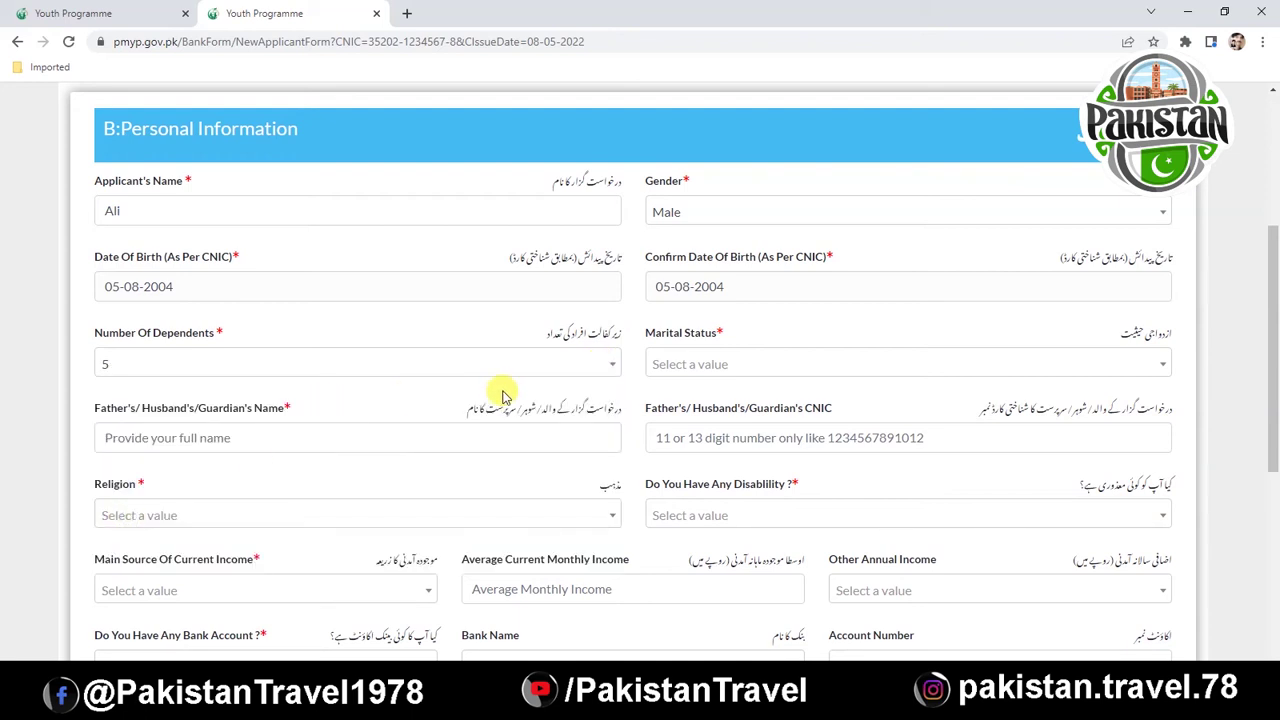
- Set the marital status to Married and enter the father's, husband's or guardian's name
{"action": "left_click", "coordinate": [1157, 368]}
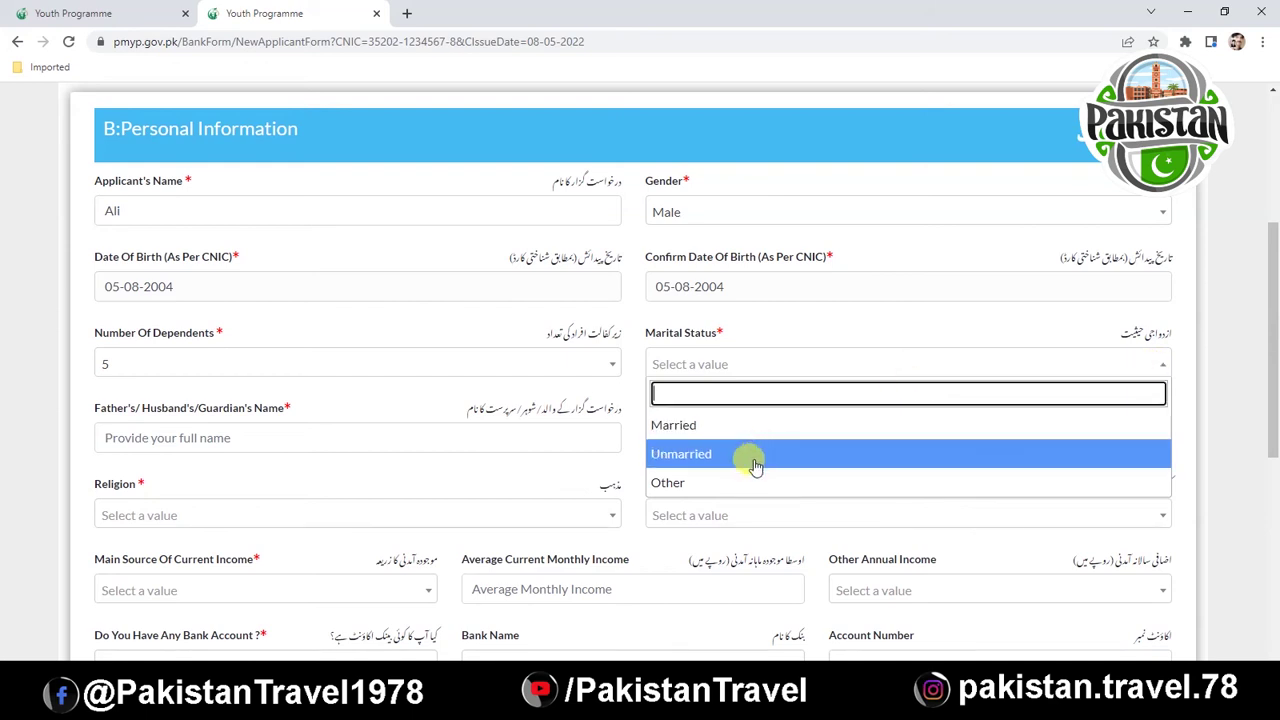
{"action": "left_click", "coordinate": [700, 424]}
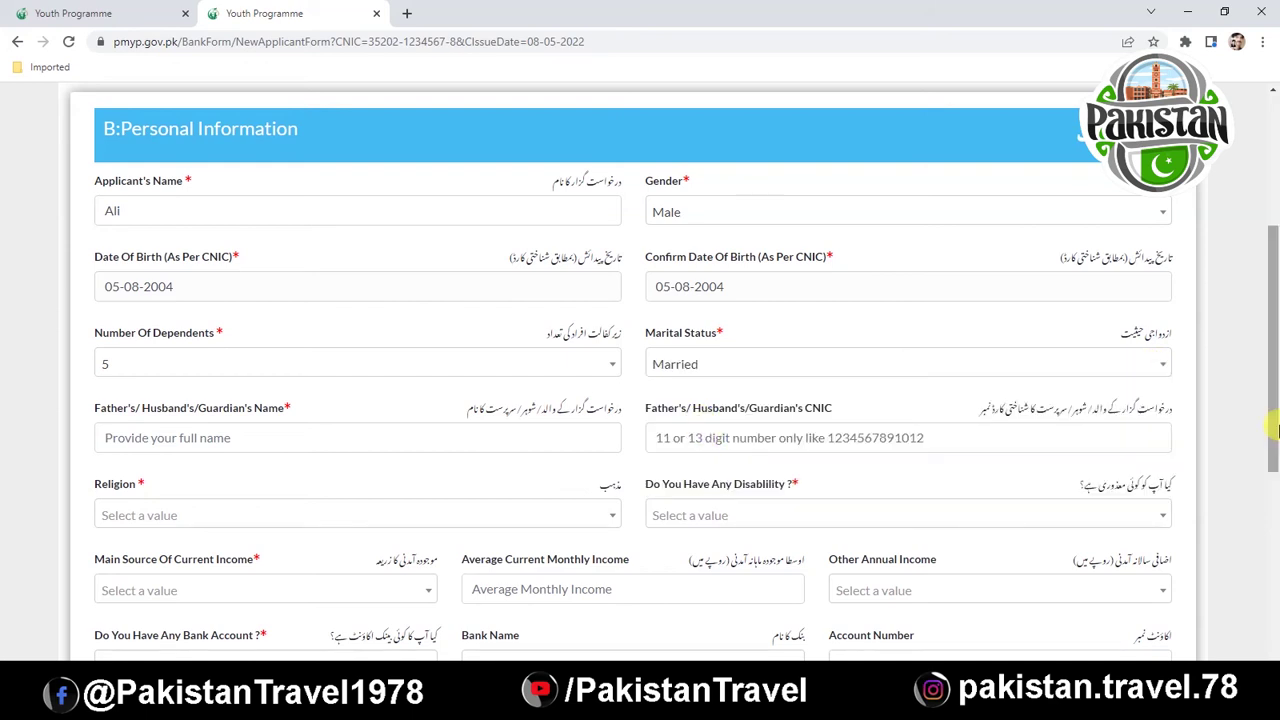
{"action": "left_click_drag", "start_coordinate": [1272, 440], "coordinate": [1274, 497]}
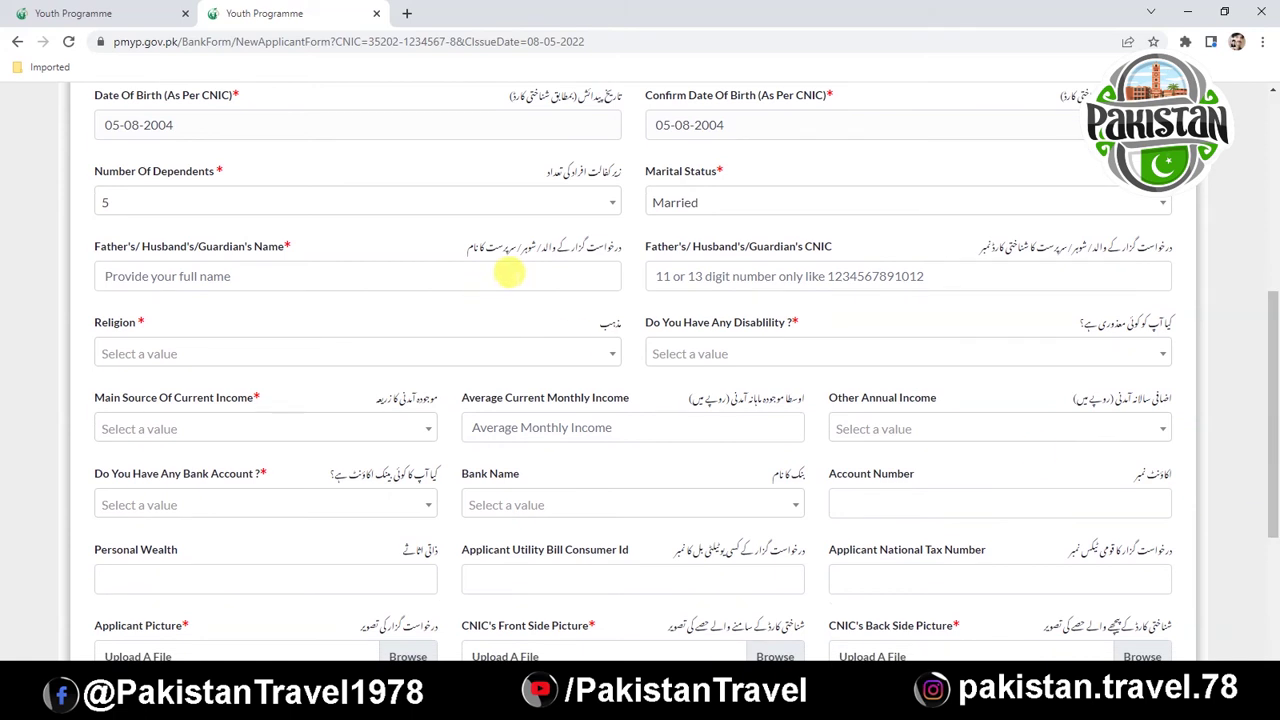
{"action": "left_click", "coordinate": [513, 278]}
{"action": "type", "text": "Ahmad"}
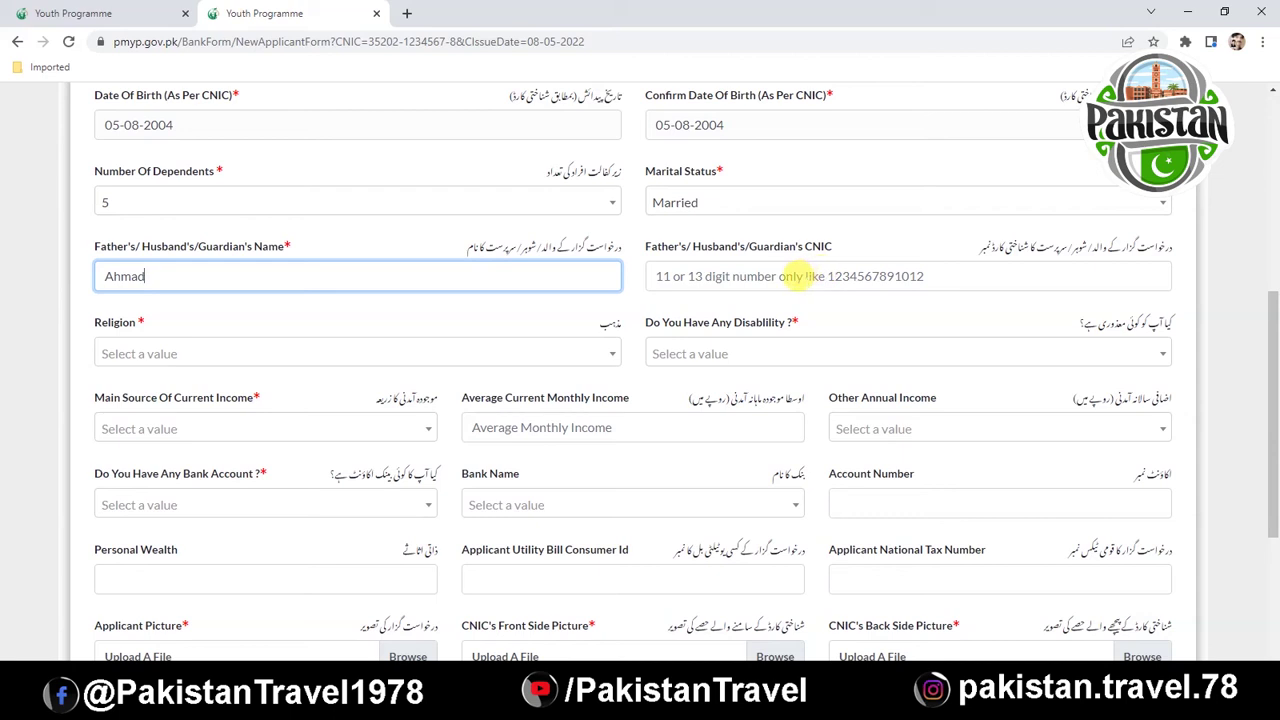
- Set the applicant's religion to Islam and answer No to having any disability
{"action": "left_click", "coordinate": [610, 355]}
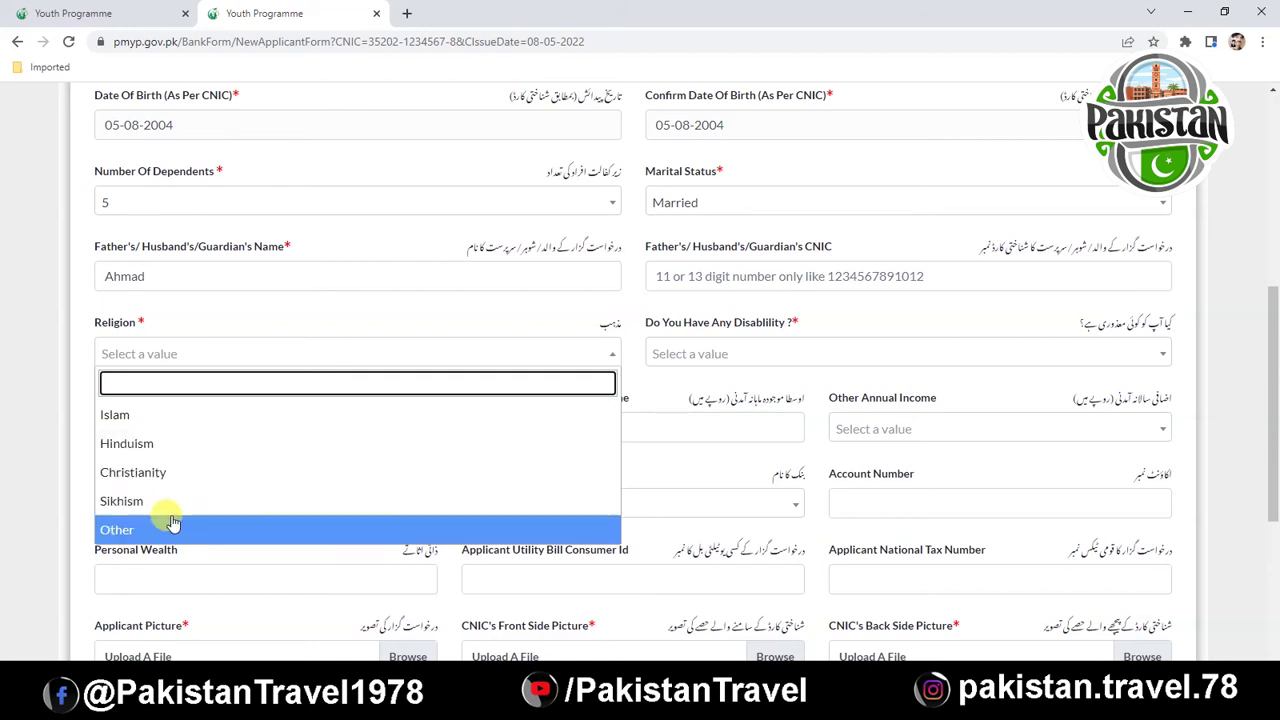
{"action": "left_click", "coordinate": [124, 414]}
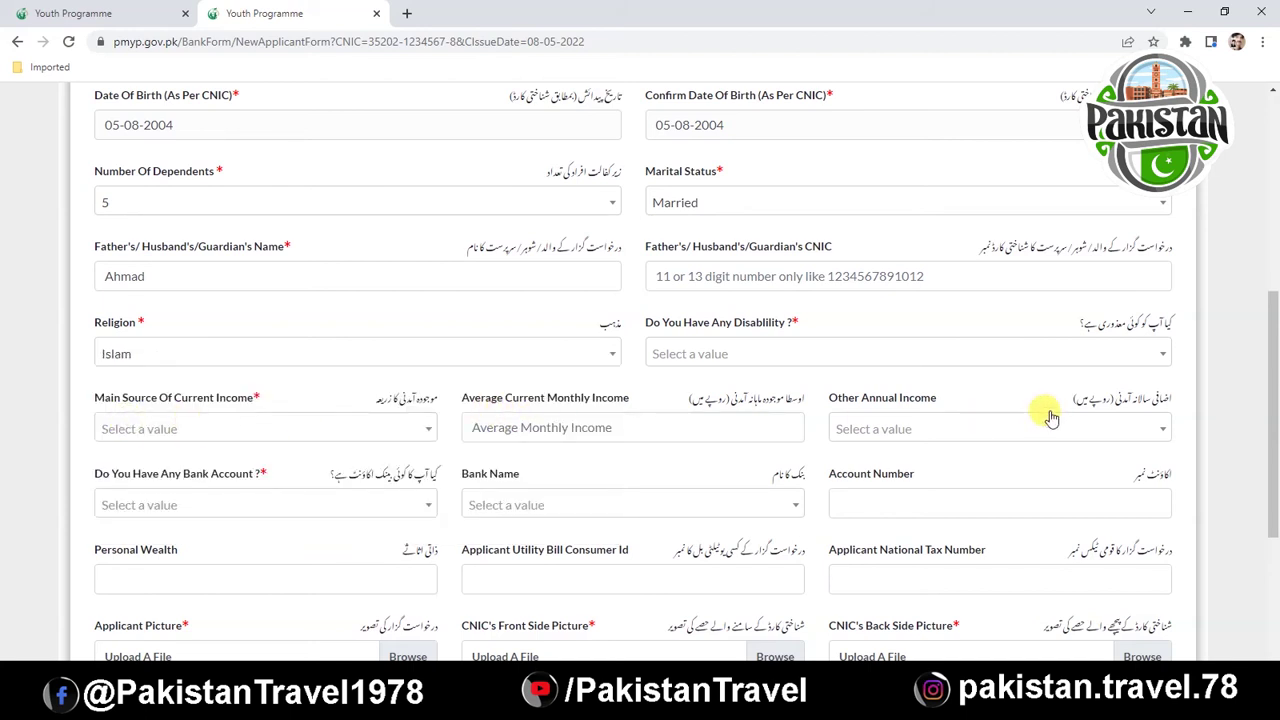
{"action": "left_click", "coordinate": [1164, 358]}
{"action": "left_click", "coordinate": [695, 450]}
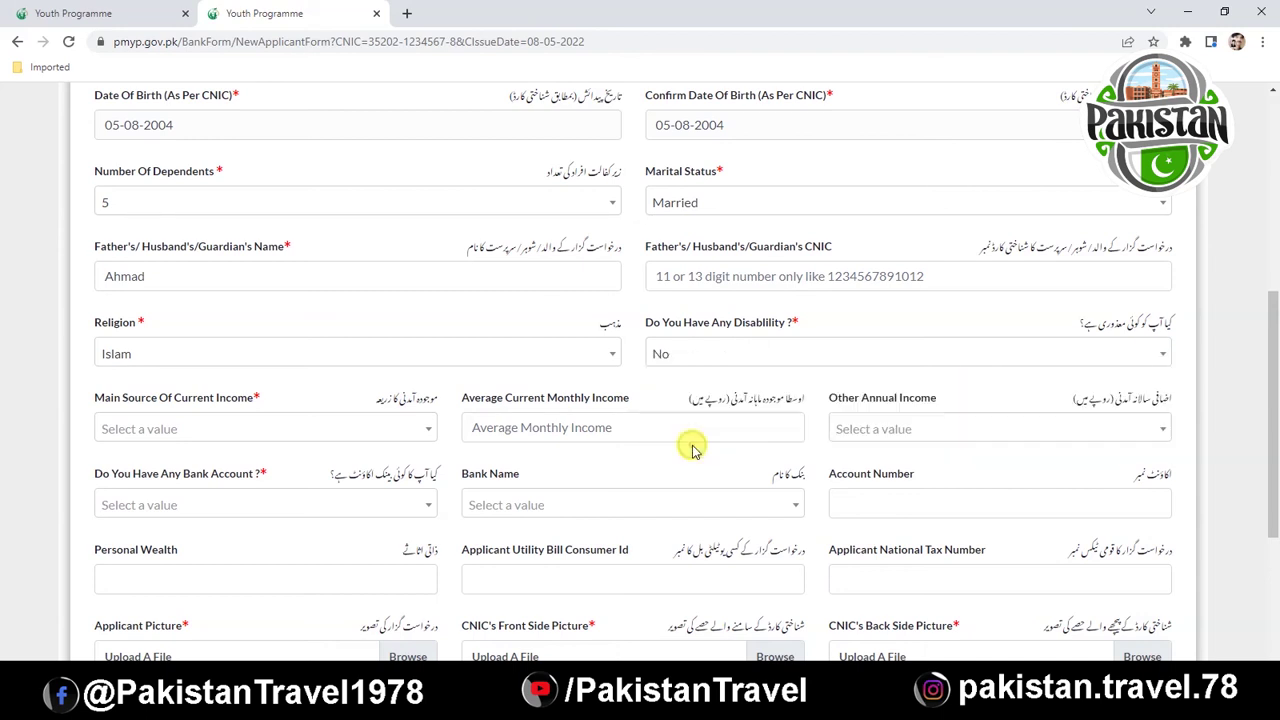
- Set the applicant's main source of current income to Income from Salary
{"action": "left_click_drag", "start_coordinate": [1270, 424], "coordinate": [1270, 471]}
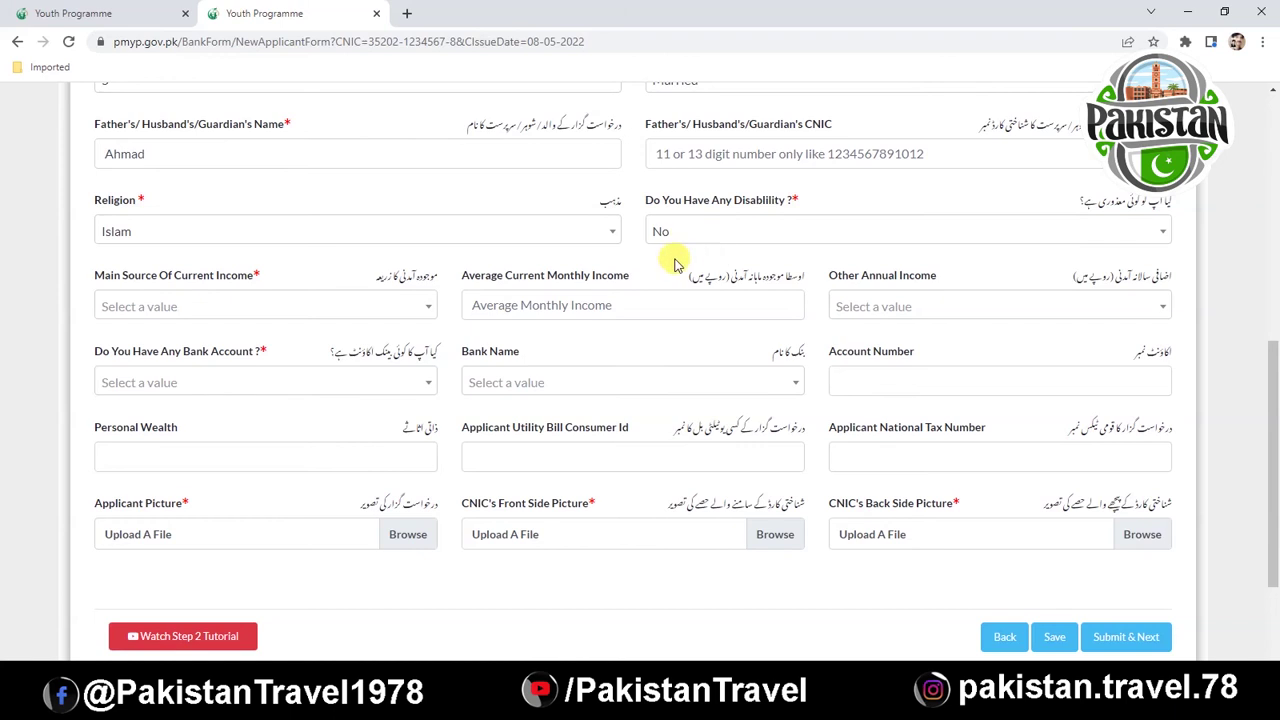
{"action": "left_click", "coordinate": [424, 308]}
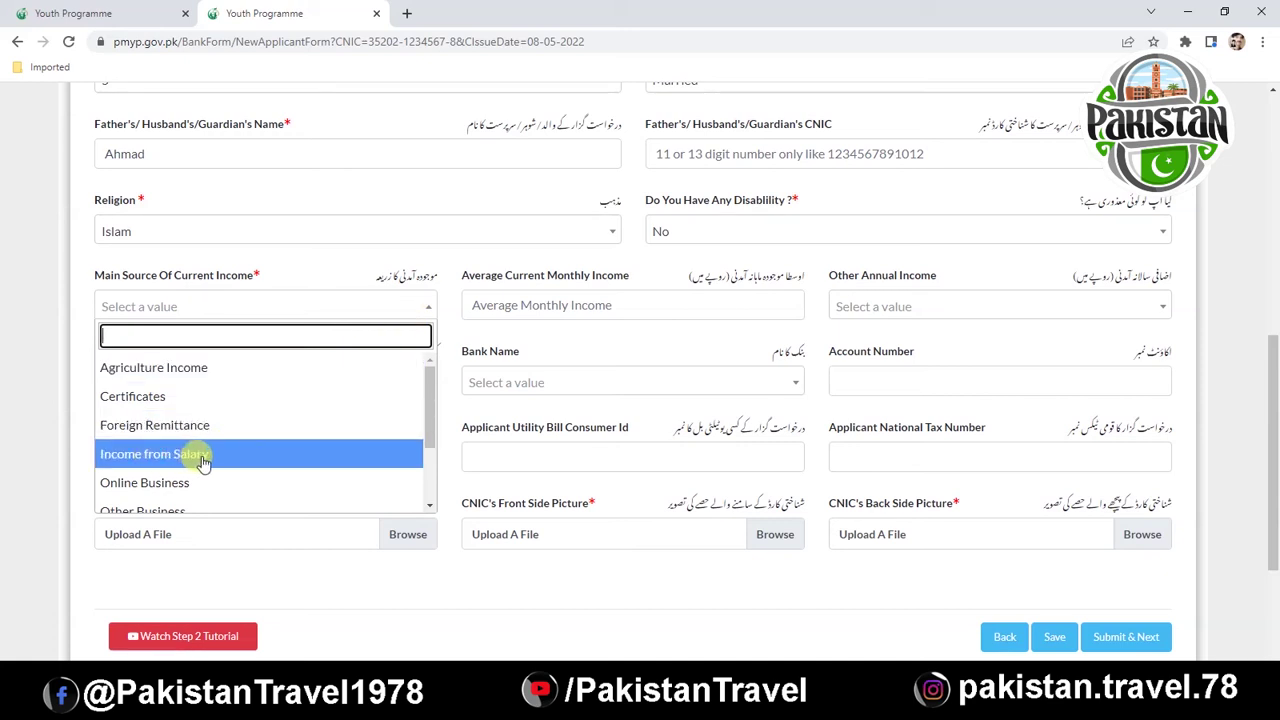
{"action": "scroll", "coordinate": [177, 470], "scroll_direction": "down", "scroll_amount": 2}
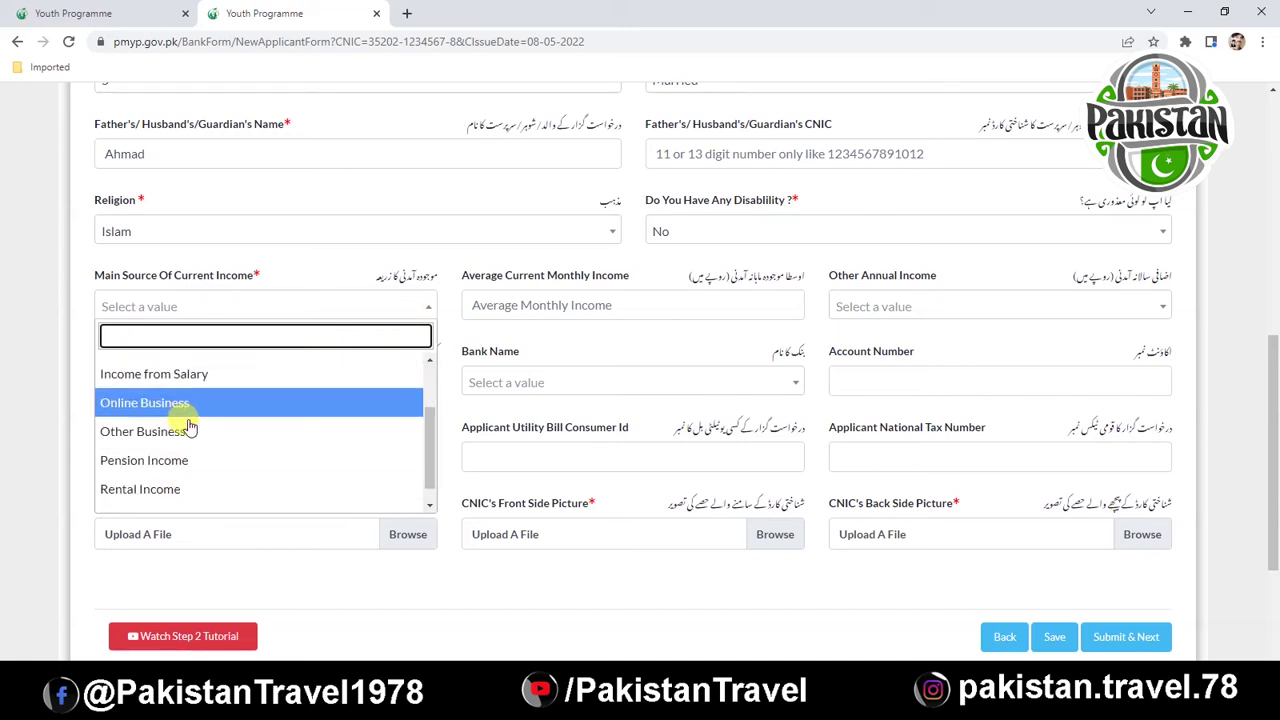
{"action": "scroll", "coordinate": [245, 470], "scroll_direction": "up", "scroll_amount": 3}
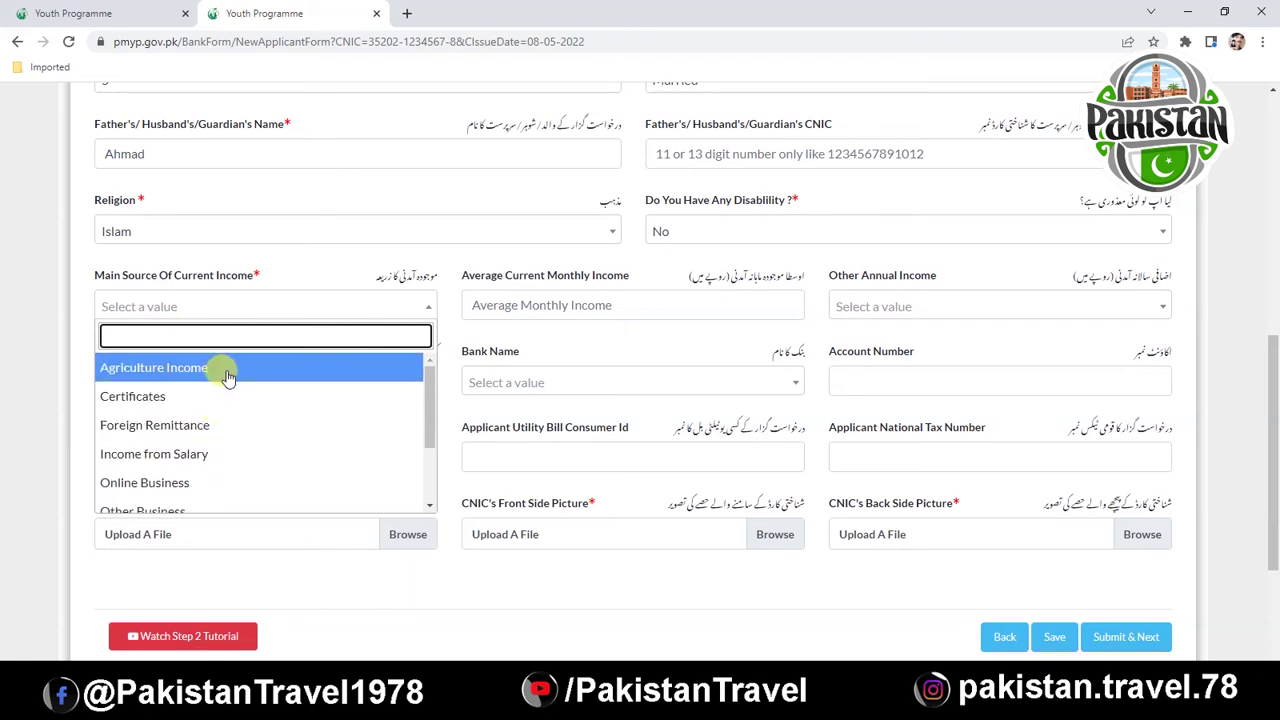
{"action": "left_click", "coordinate": [186, 451]}
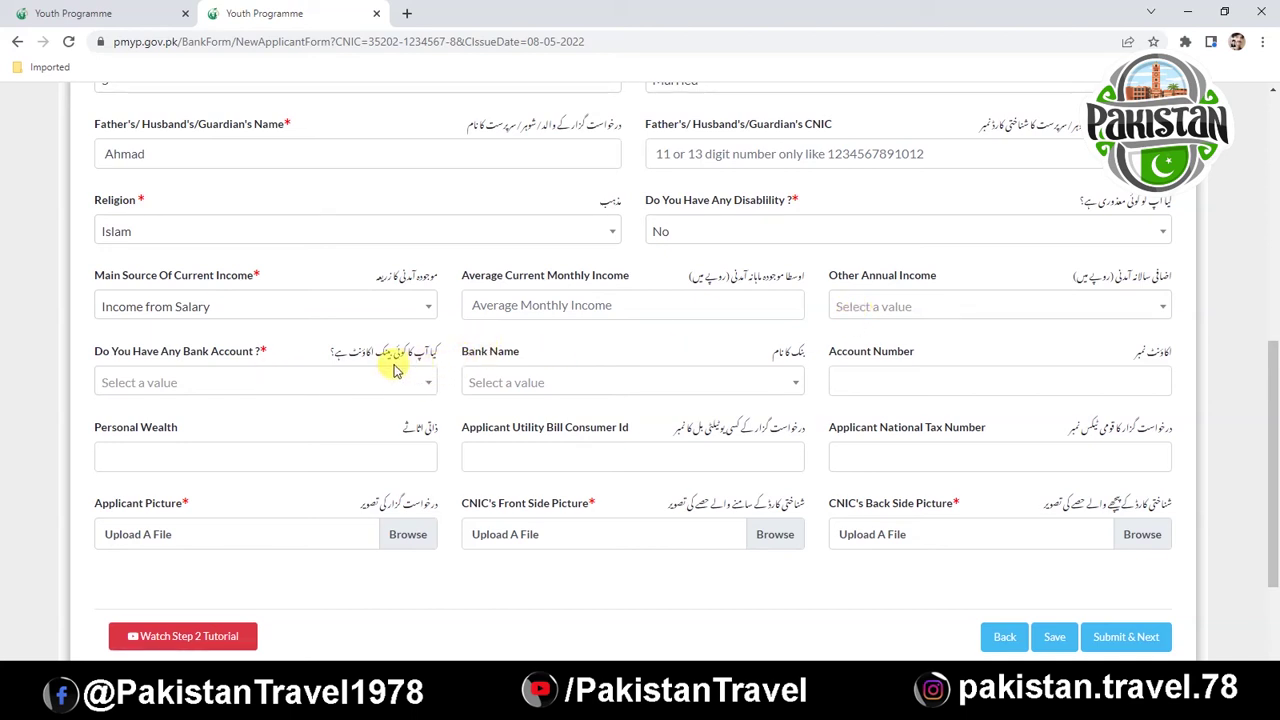
- Answer Yes to having a bank account and choose Bank Alfalah Limited as the bank name
{"action": "left_click", "coordinate": [425, 386]}
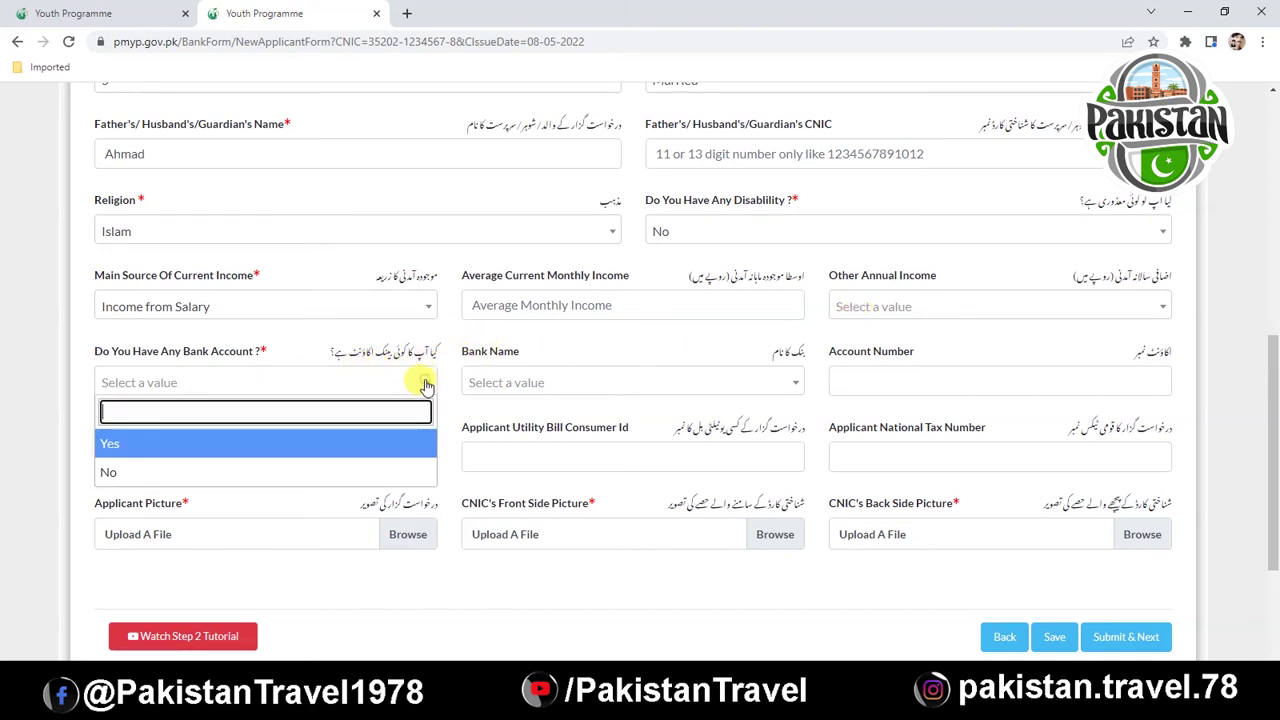
{"action": "left_click", "coordinate": [128, 444]}
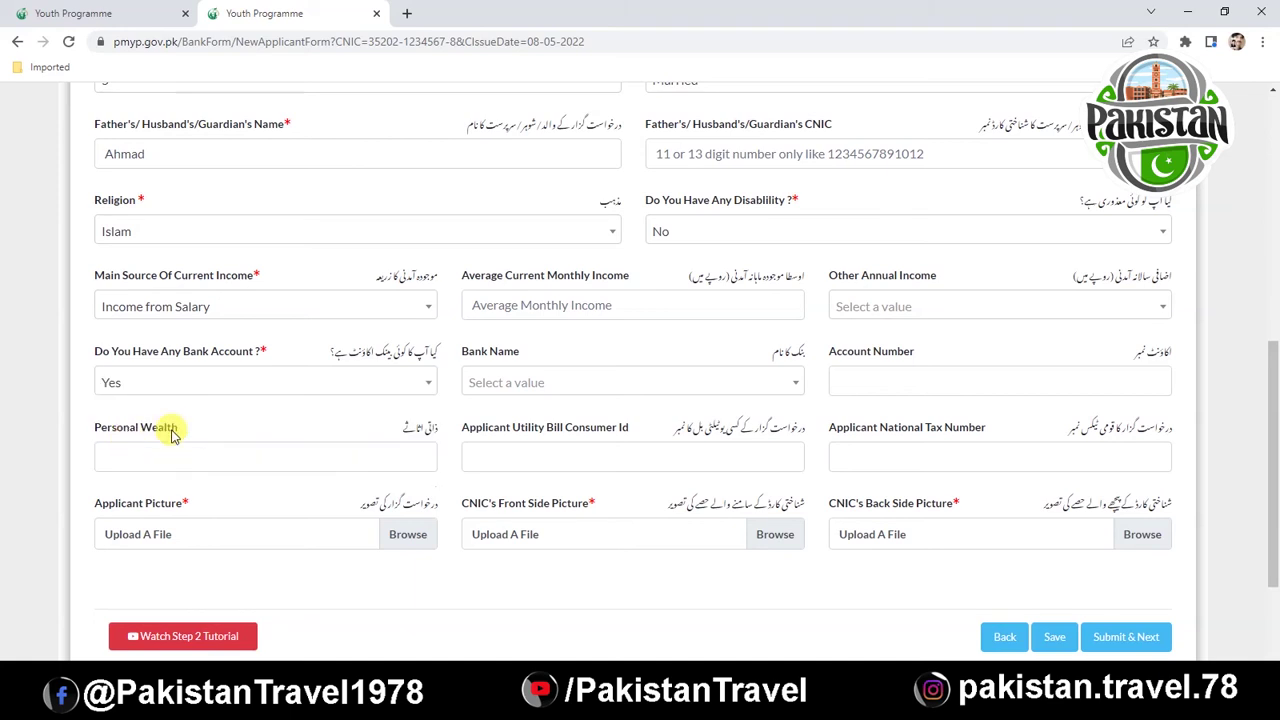
{"action": "left_click", "coordinate": [794, 384]}
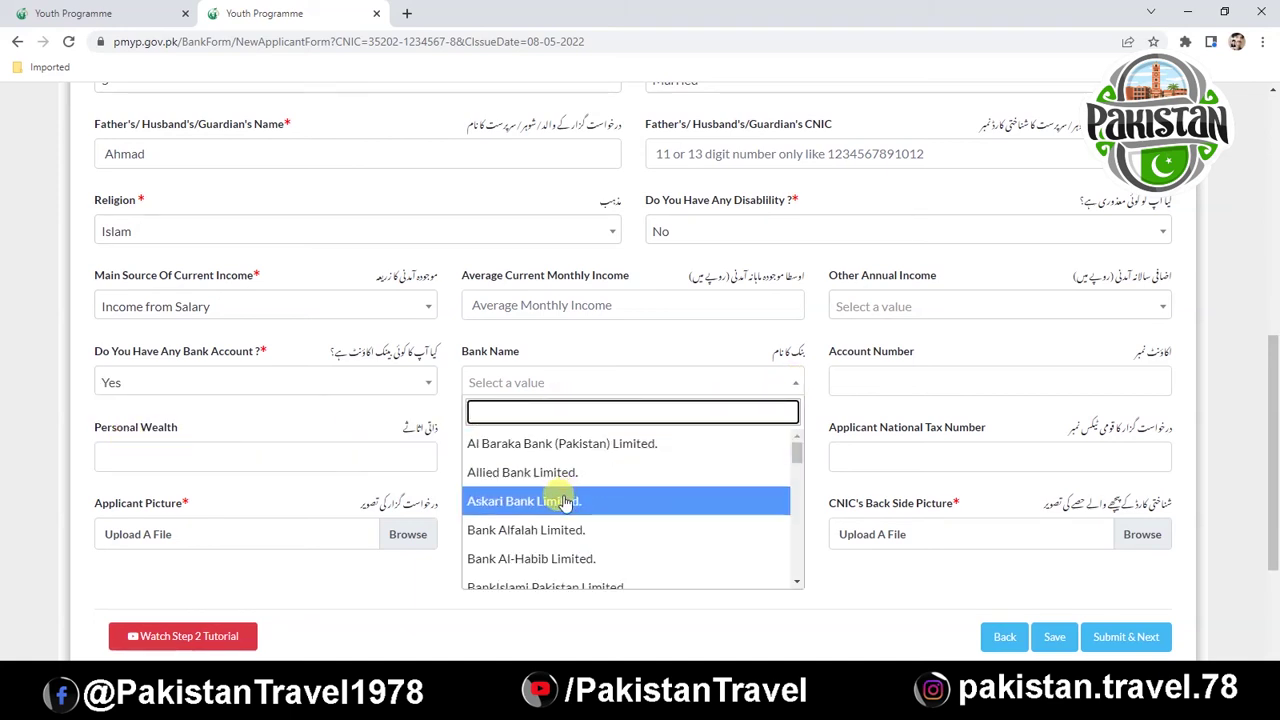
{"action": "left_click", "coordinate": [543, 529]}
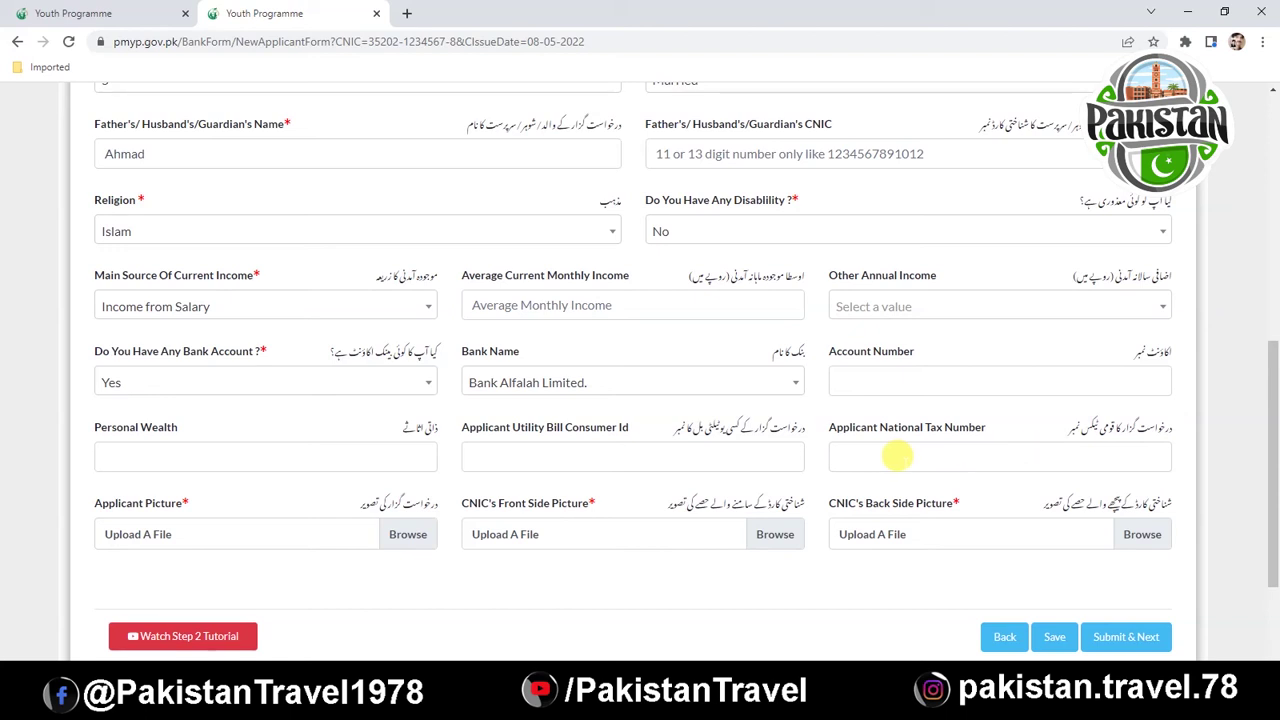
- Upload Passport Pic.jpg from the desktop as the applicant picture
{"action": "left_click_drag", "start_coordinate": [1272, 462], "coordinate": [1262, 520]}
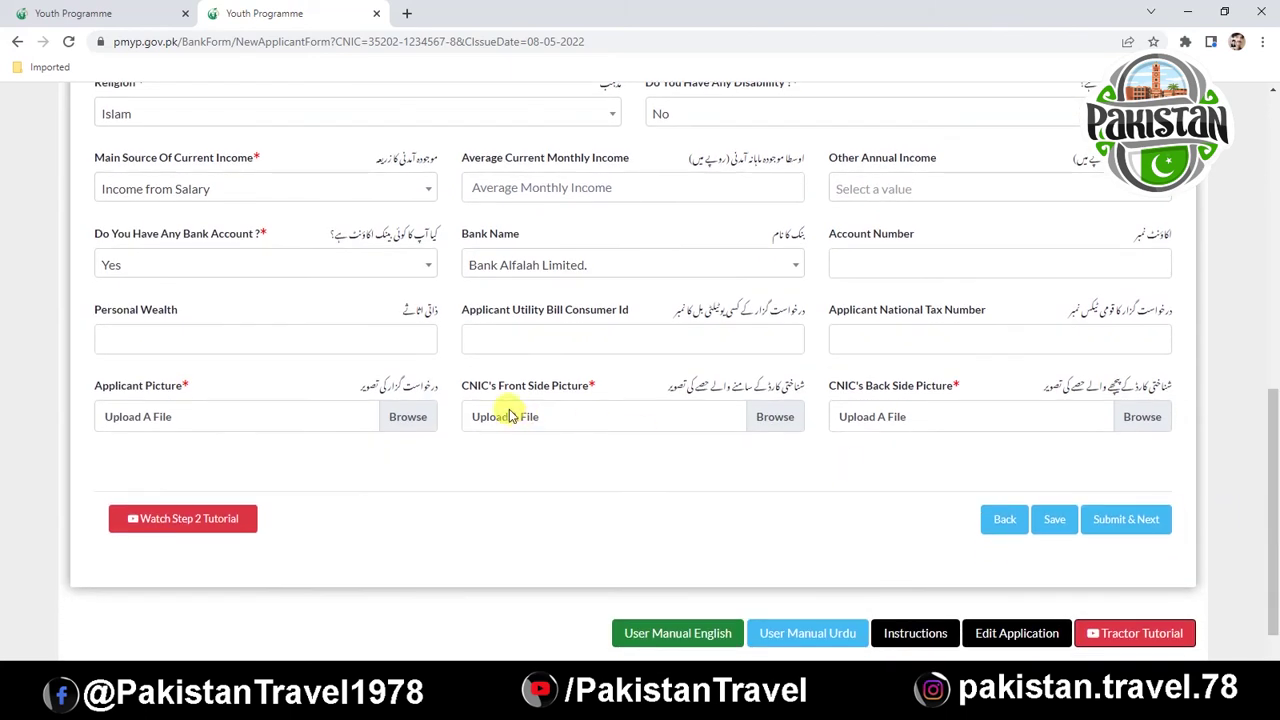
{"action": "left_click", "coordinate": [413, 418]}
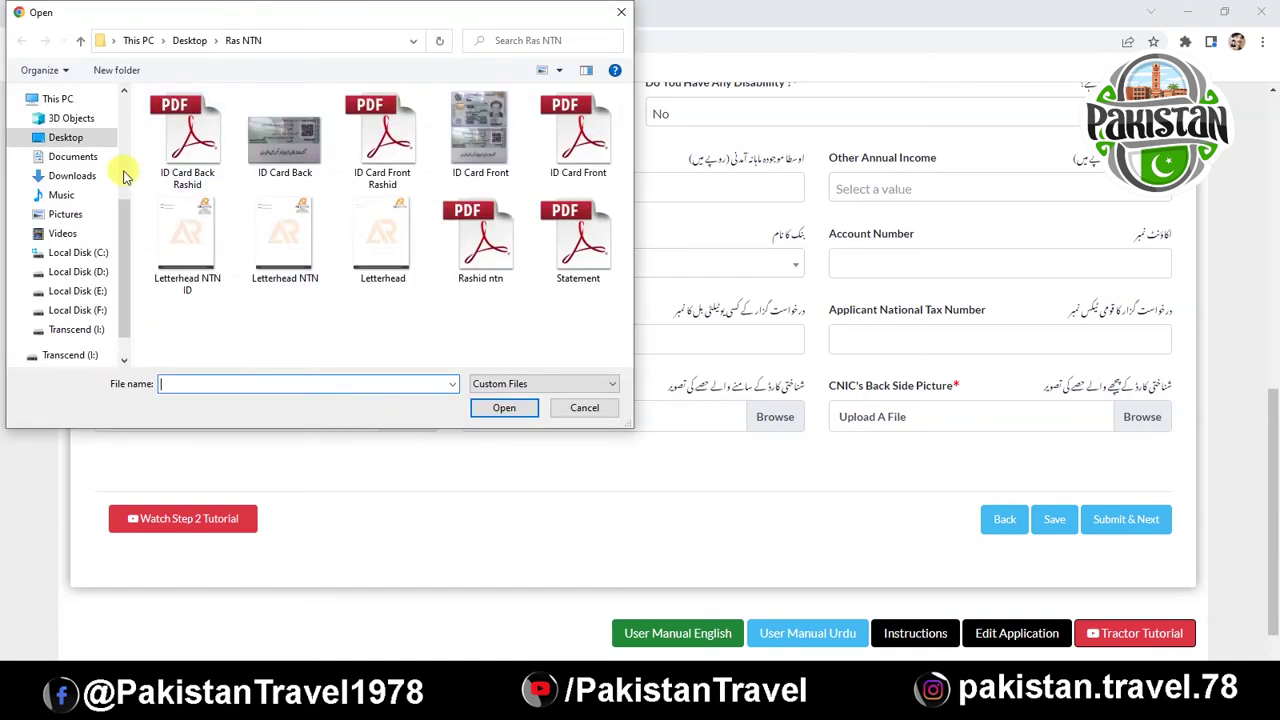
{"action": "left_click", "coordinate": [67, 137]}
{"action": "double_click", "coordinate": [303, 262]}
{"action": "double_click", "coordinate": [380, 130]}
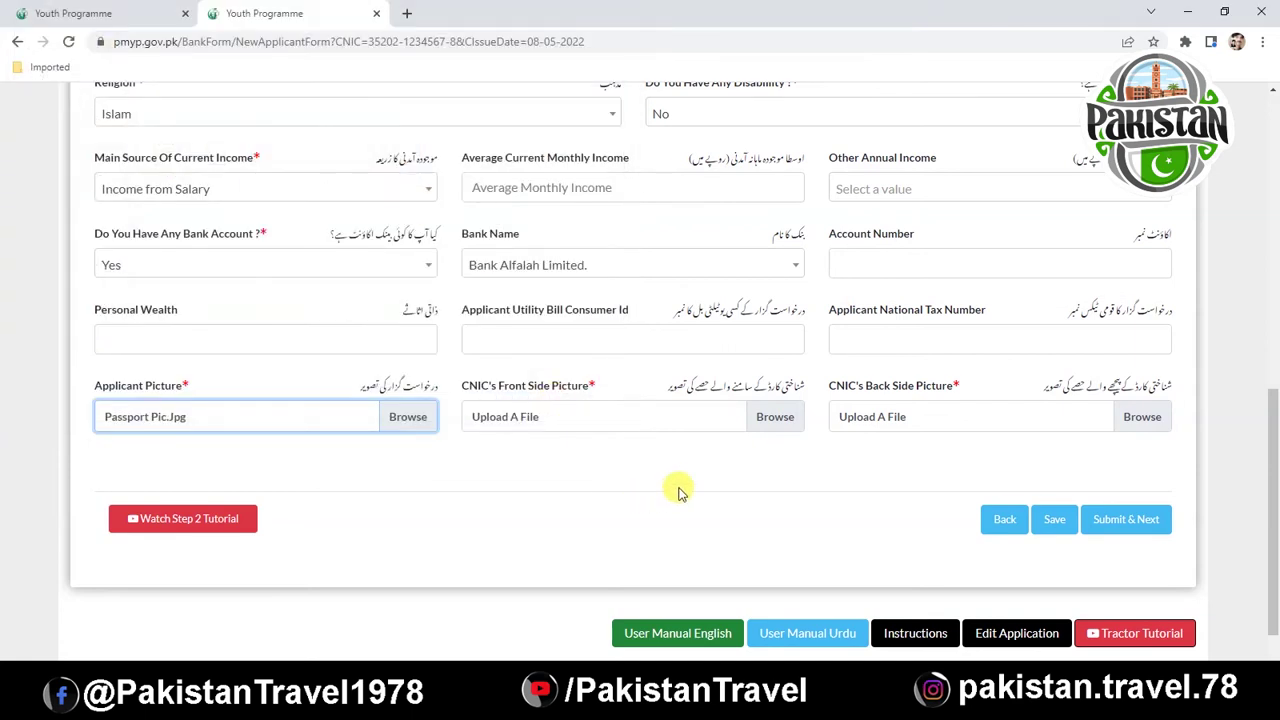
- Upload ID Card Front.jpg as the CNIC's front side picture and ID Card Back.jpg as its back side picture
{"action": "left_click", "coordinate": [783, 425]}
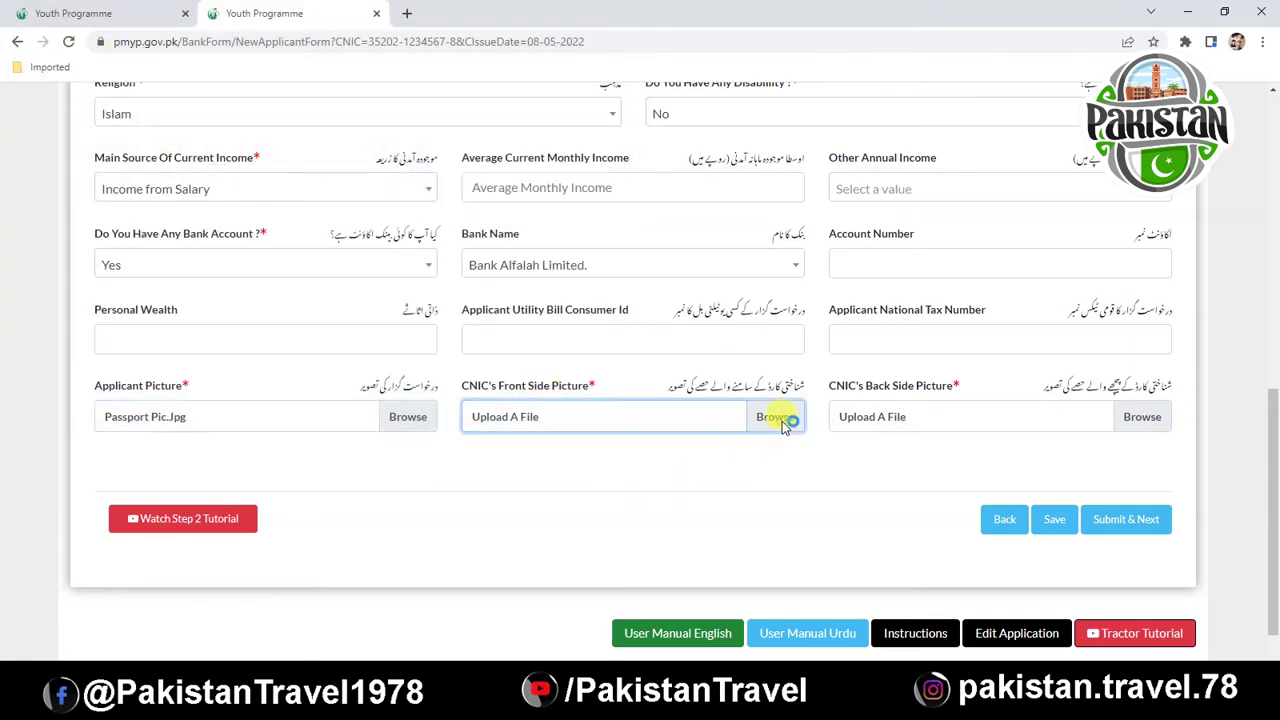
{"action": "left_click", "coordinate": [268, 150]}
{"action": "double_click", "coordinate": [268, 150]}
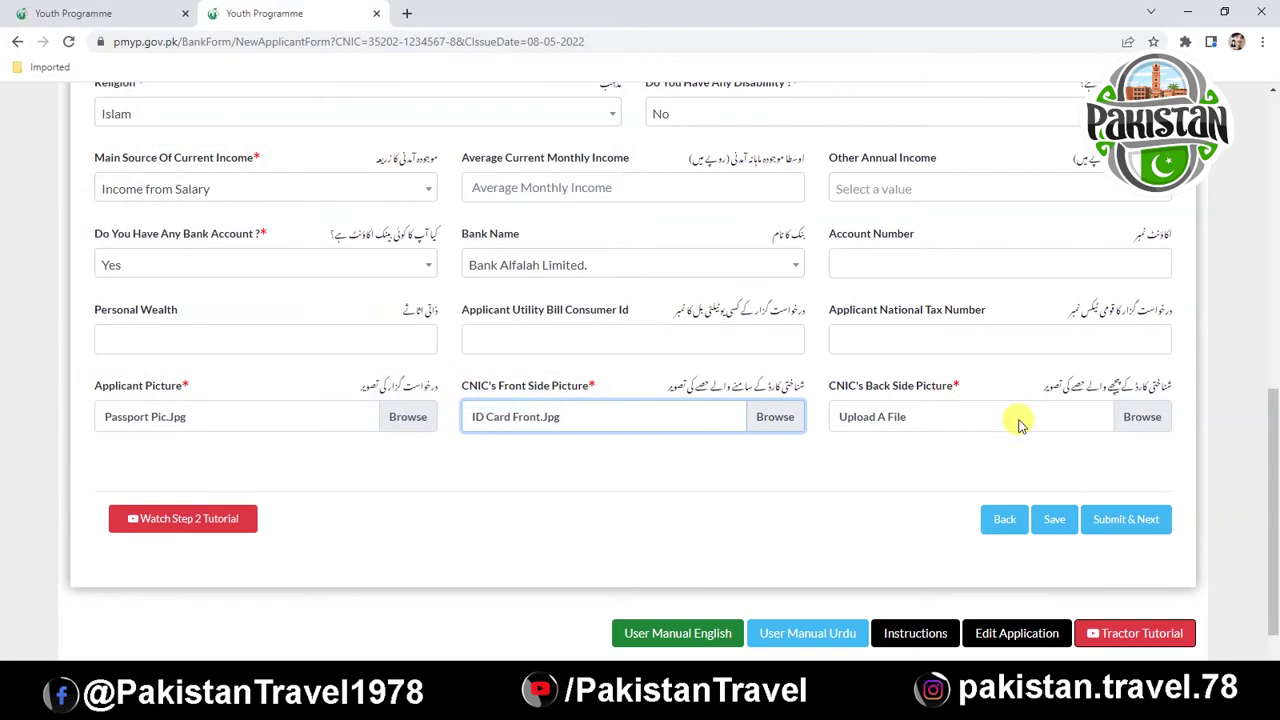
{"action": "left_click", "coordinate": [1140, 416]}
{"action": "double_click", "coordinate": [219, 158]}
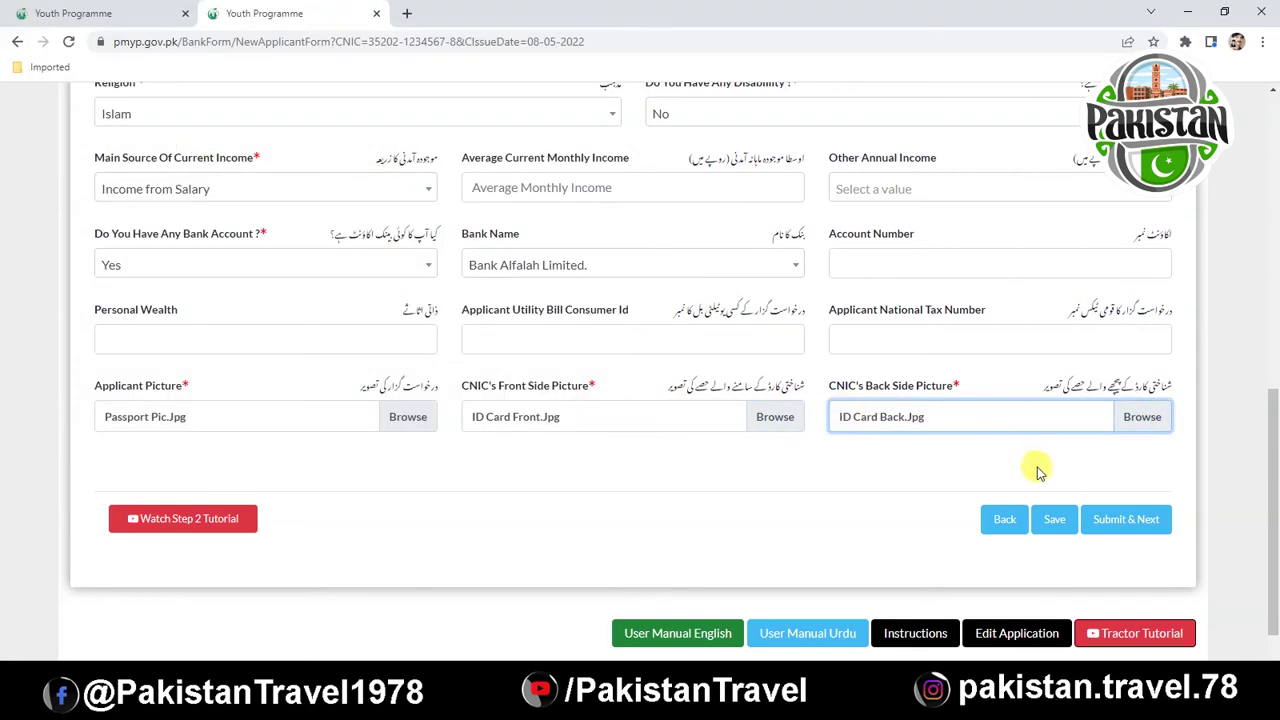
- Submit the Personal Information section and proceed to the Qualifications Detail section
{"action": "left_click", "coordinate": [1117, 530]}
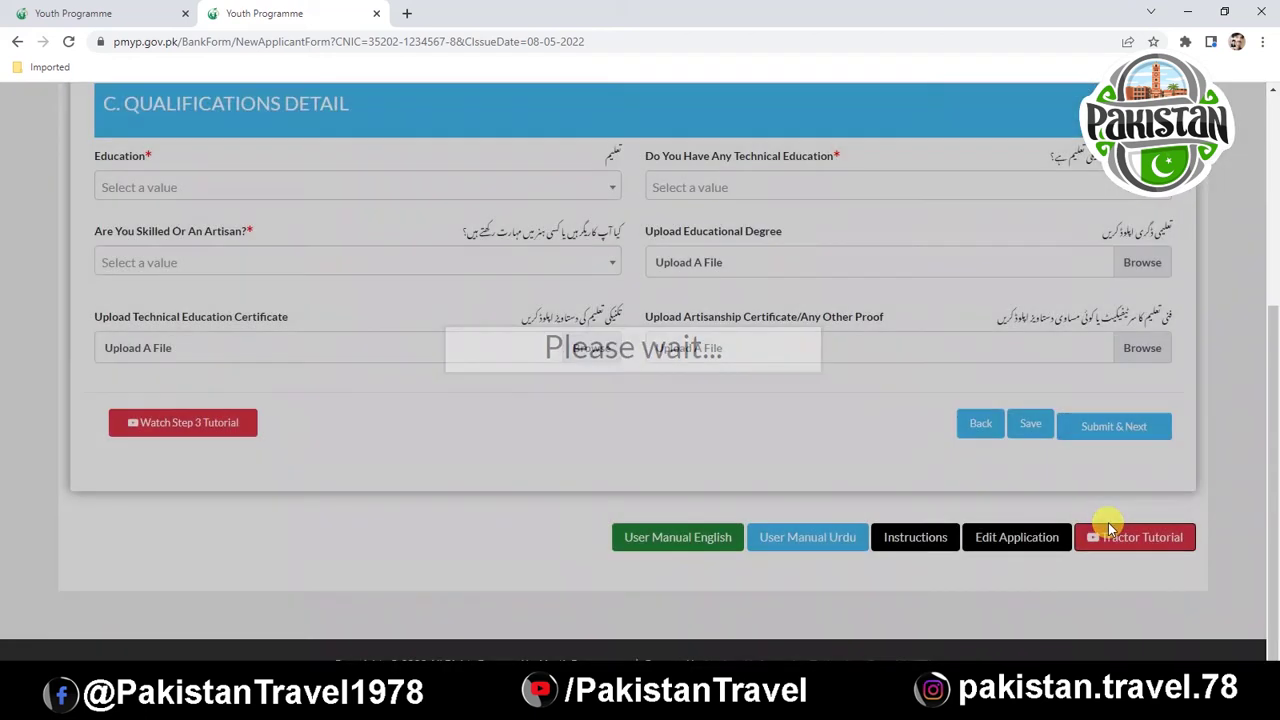
{"action": "scroll", "coordinate": [3, 262], "scroll_direction": "up", "scroll_amount": 1}
{"action": "scroll", "coordinate": [3, 262], "scroll_direction": "down", "scroll_amount": 1}
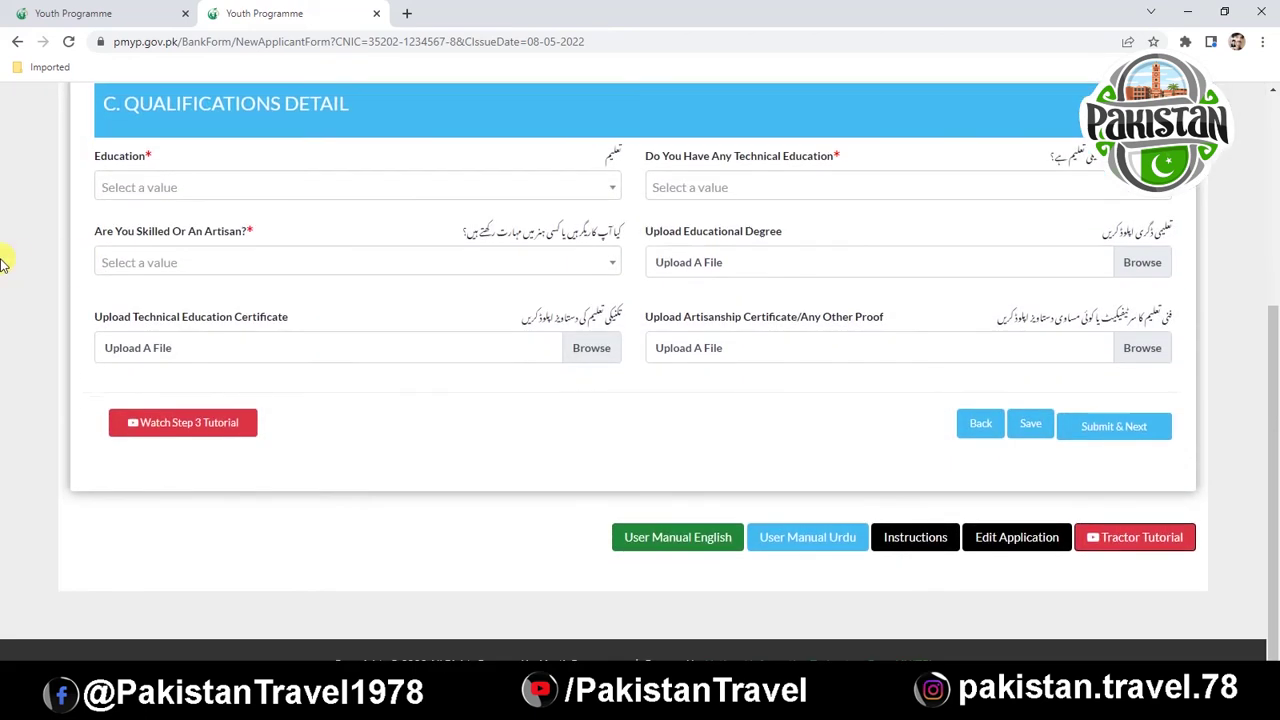
- Set the education to Bachelors Degree (2 Years) and the technical education to Certificate in the Qualifications Detail section
{"action": "left_click", "coordinate": [614, 194]}
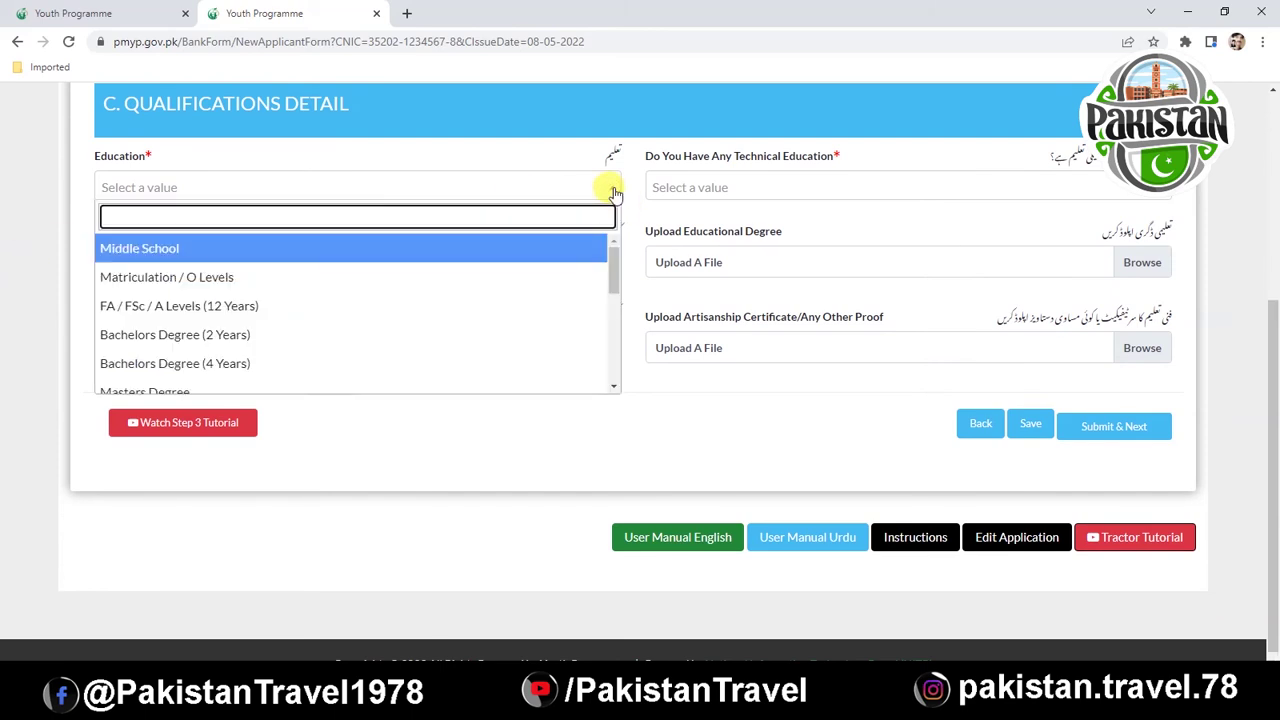
{"action": "left_click", "coordinate": [221, 337]}
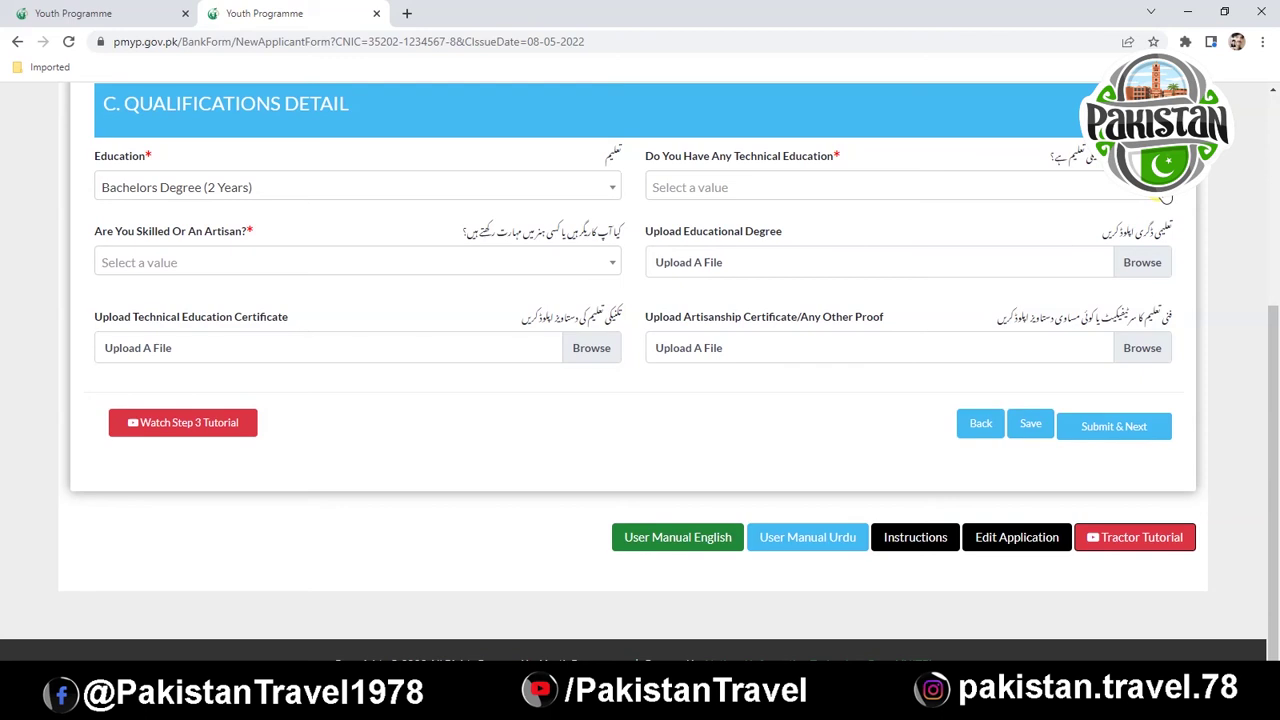
{"action": "left_click", "coordinate": [1166, 196]}
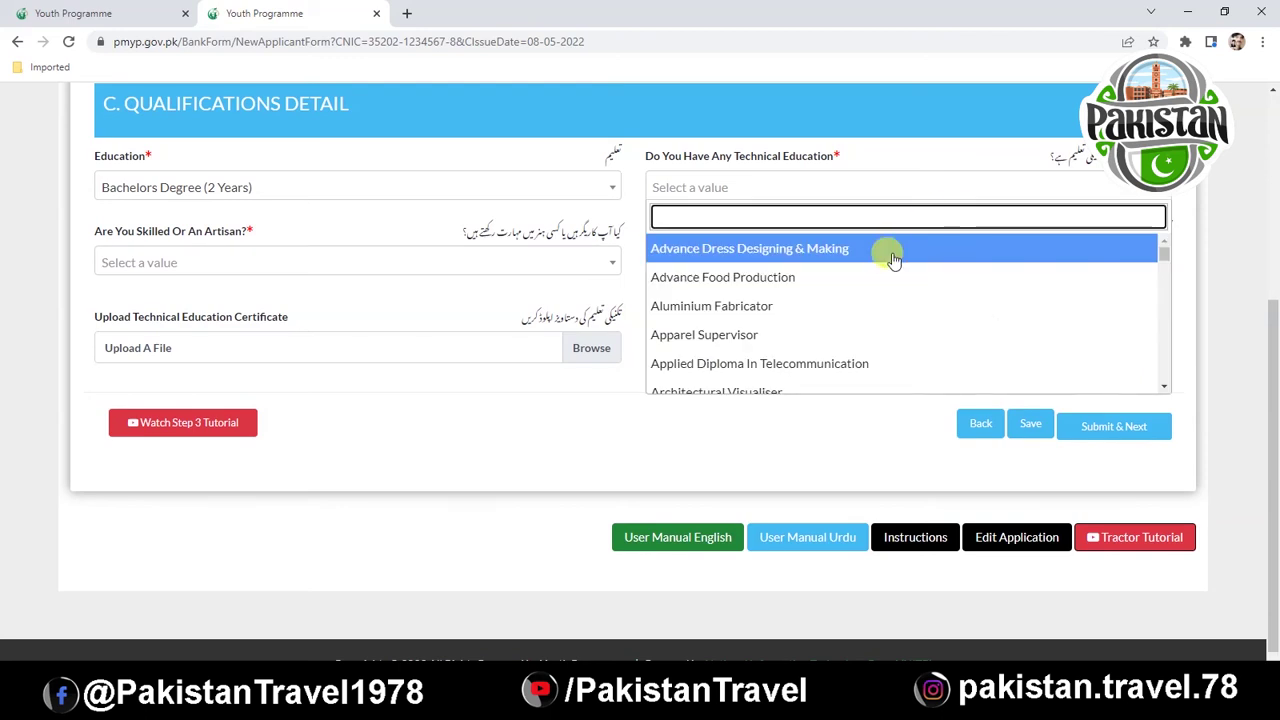
{"action": "scroll", "coordinate": [793, 300], "scroll_direction": "down", "scroll_amount": 1}
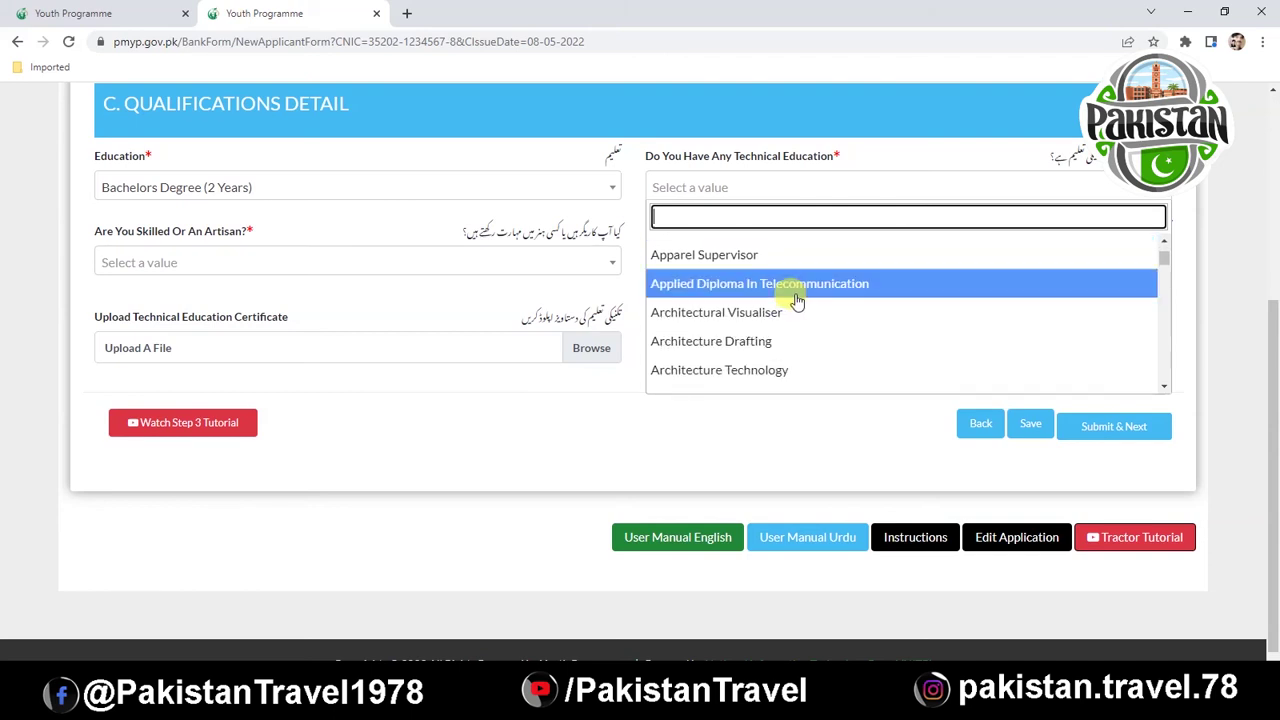
{"action": "scroll", "coordinate": [793, 308], "scroll_direction": "down", "scroll_amount": 1}
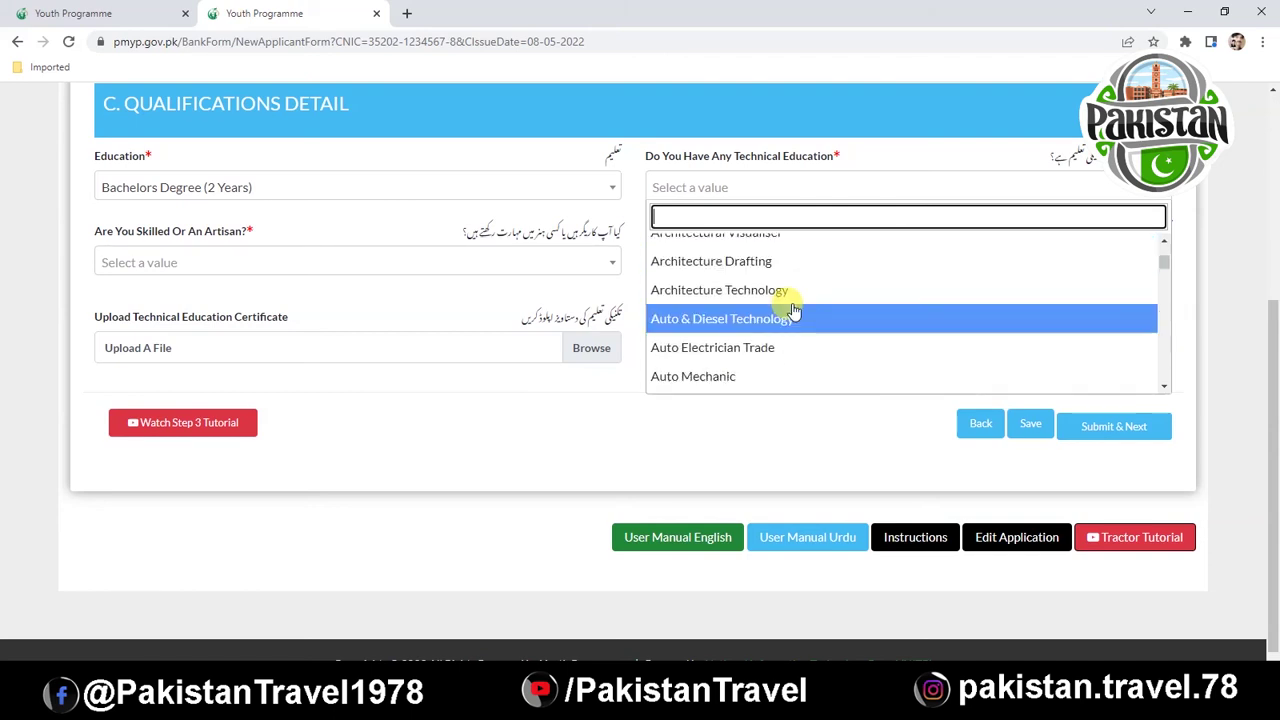
{"action": "scroll", "coordinate": [793, 318], "scroll_direction": "down", "scroll_amount": 1}
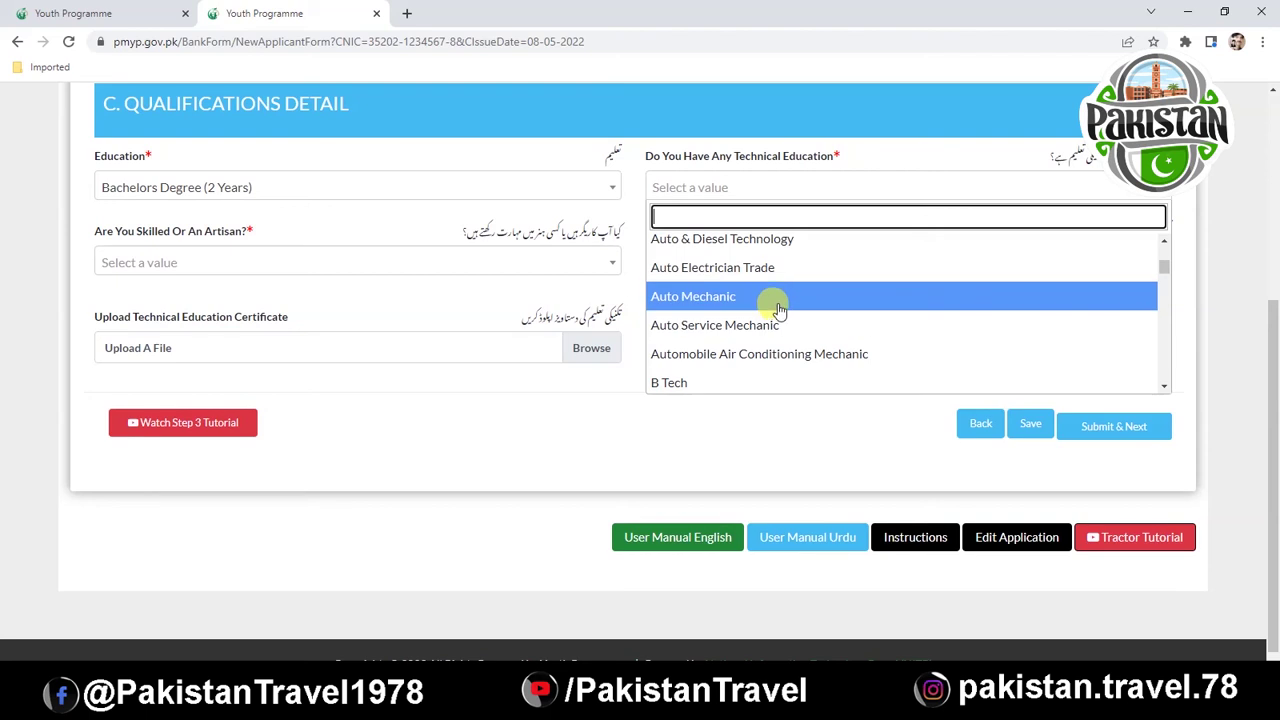
{"action": "scroll", "coordinate": [779, 310], "scroll_direction": "down", "scroll_amount": 1}
{"action": "scroll", "coordinate": [779, 312], "scroll_direction": "down", "scroll_amount": 2}
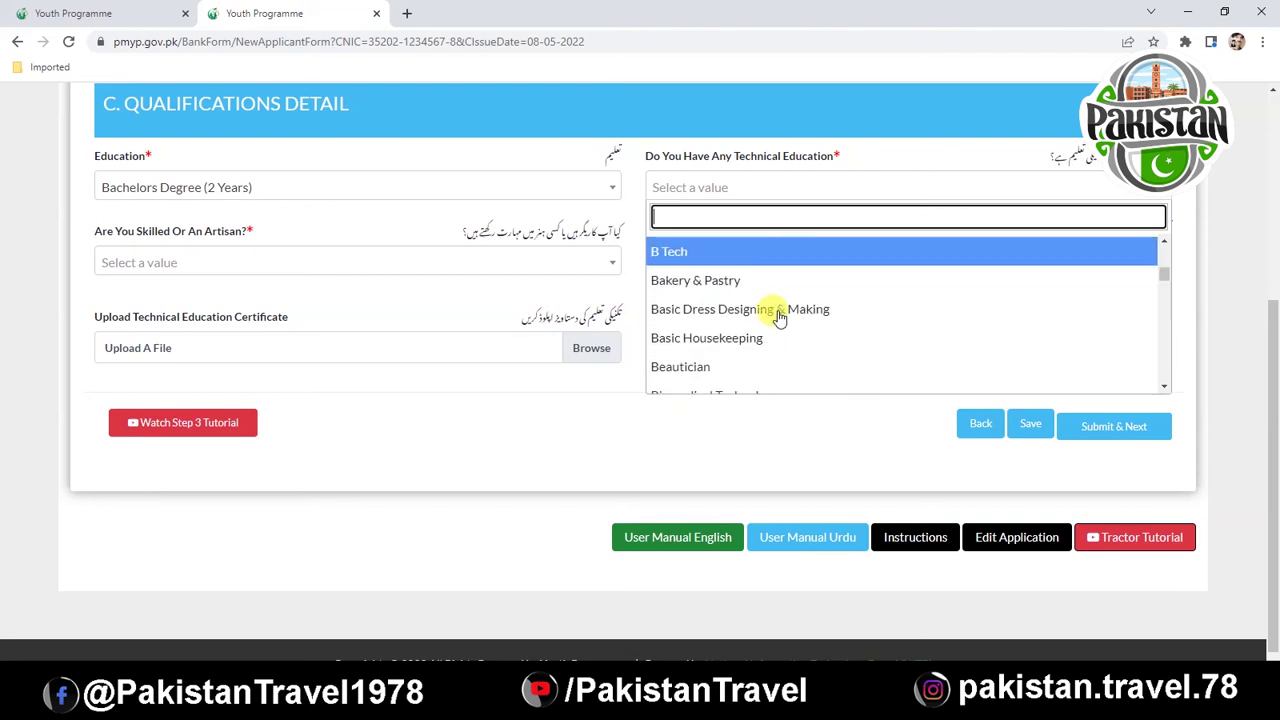
{"action": "scroll", "coordinate": [782, 322], "scroll_direction": "down", "scroll_amount": 2}
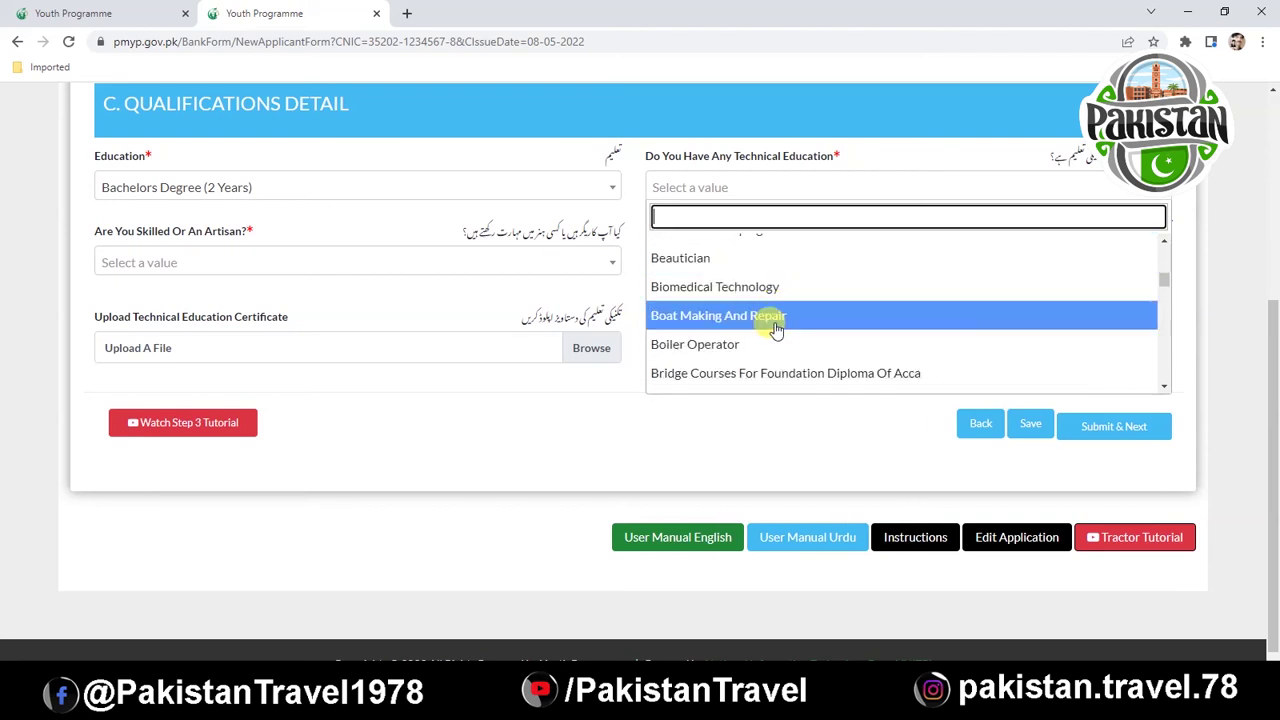
{"action": "scroll", "coordinate": [810, 318], "scroll_direction": "down", "scroll_amount": 1}
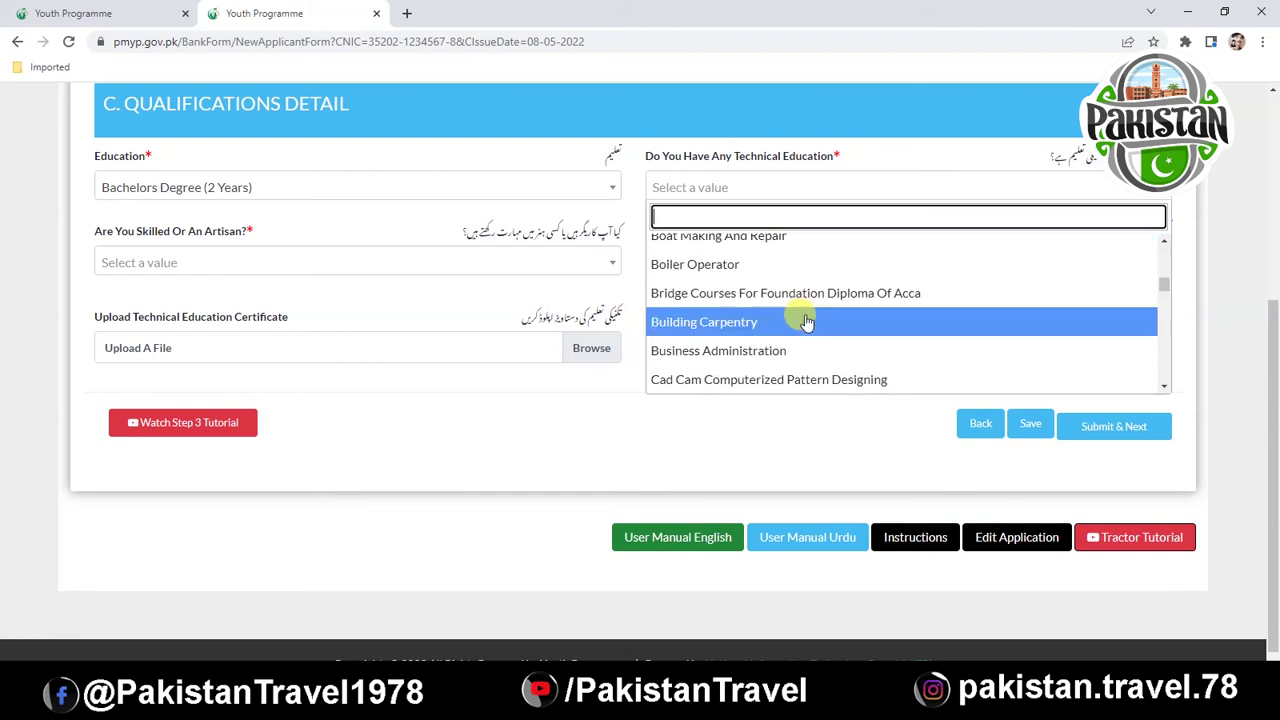
{"action": "scroll", "coordinate": [806, 322], "scroll_direction": "down", "scroll_amount": 1}
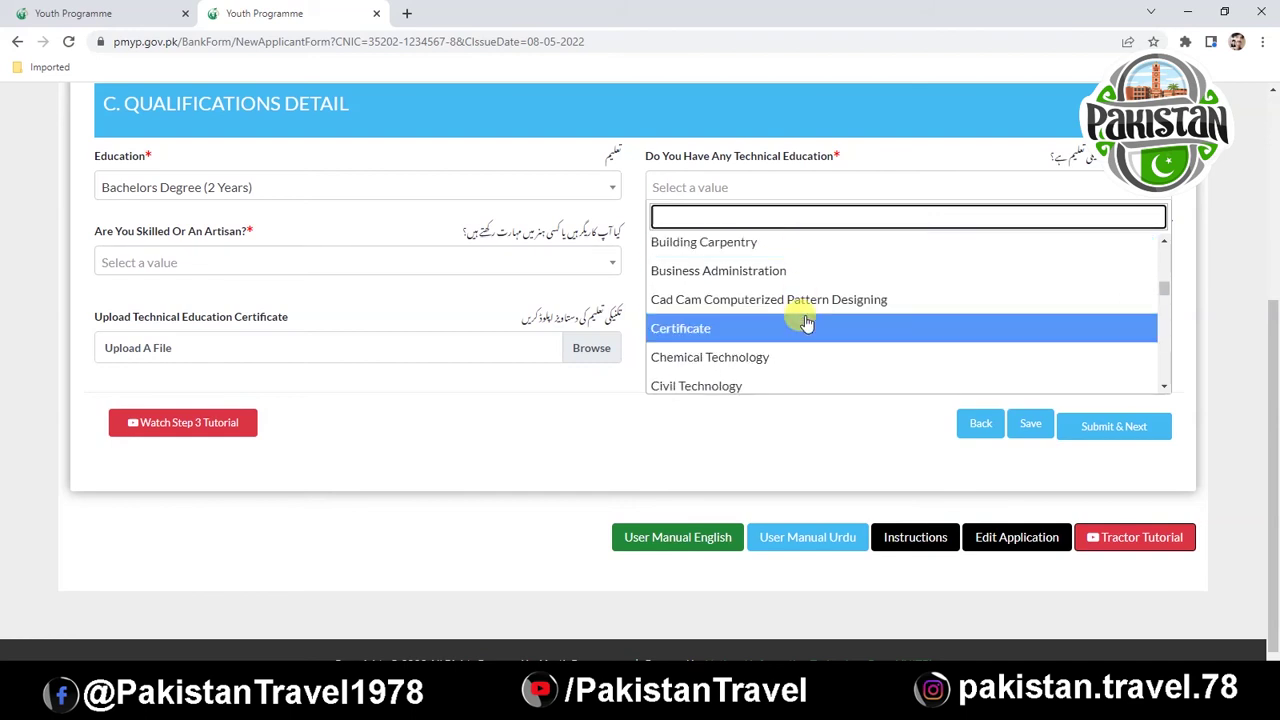
{"action": "left_click", "coordinate": [806, 328]}
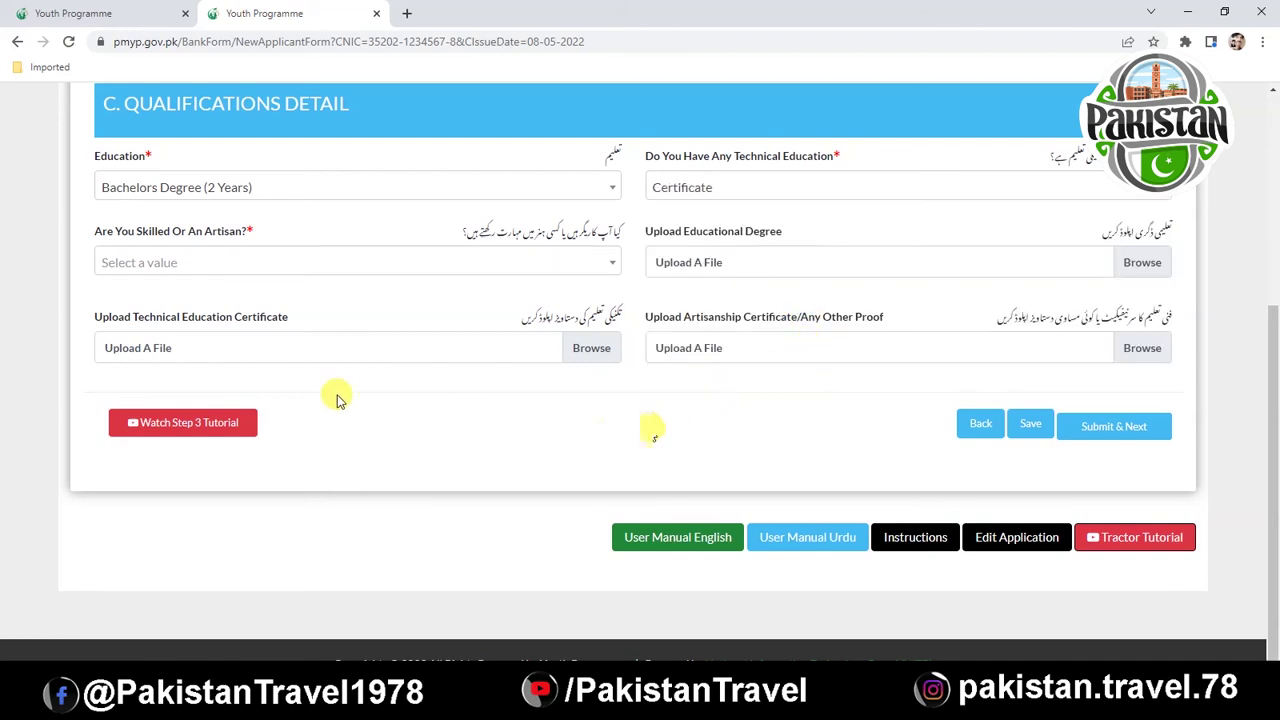
- Set the skill or artisan field to Graphic Designing and submit the Qualifications Detail section
{"action": "left_click", "coordinate": [609, 265]}
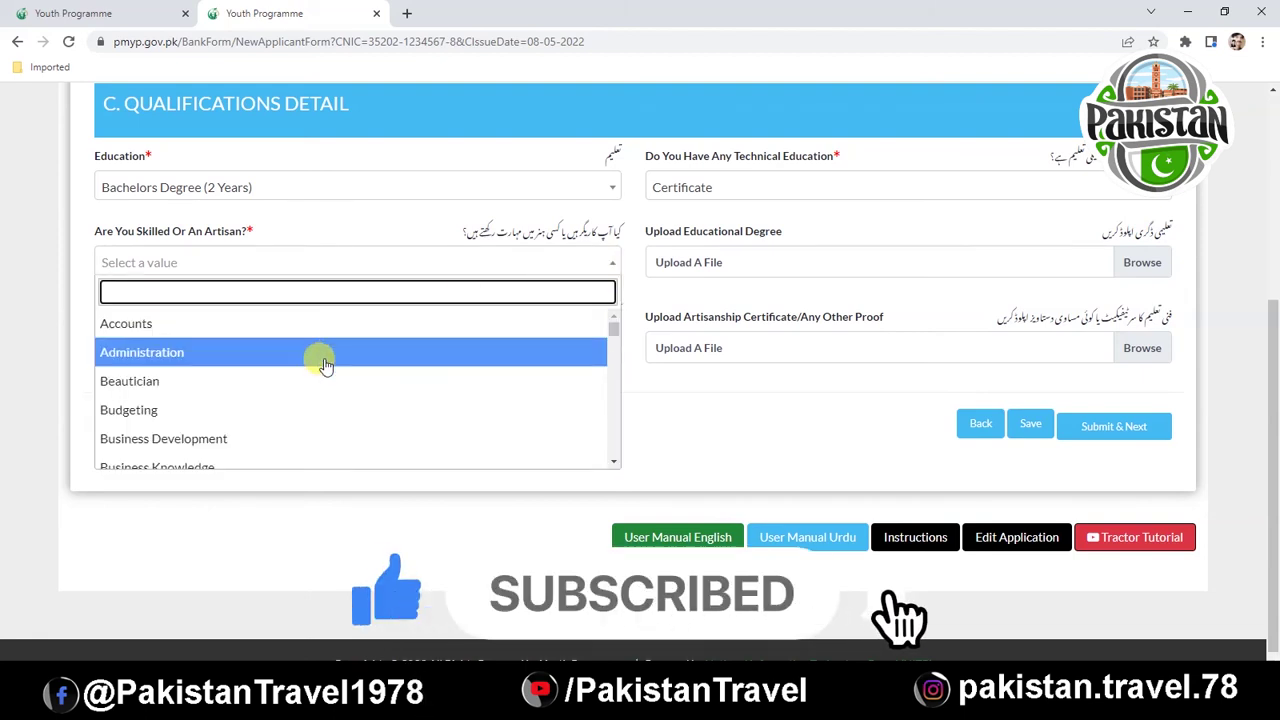
{"action": "scroll", "coordinate": [326, 362], "scroll_direction": "down", "scroll_amount": 1}
{"action": "scroll", "coordinate": [322, 370], "scroll_direction": "down", "scroll_amount": 1}
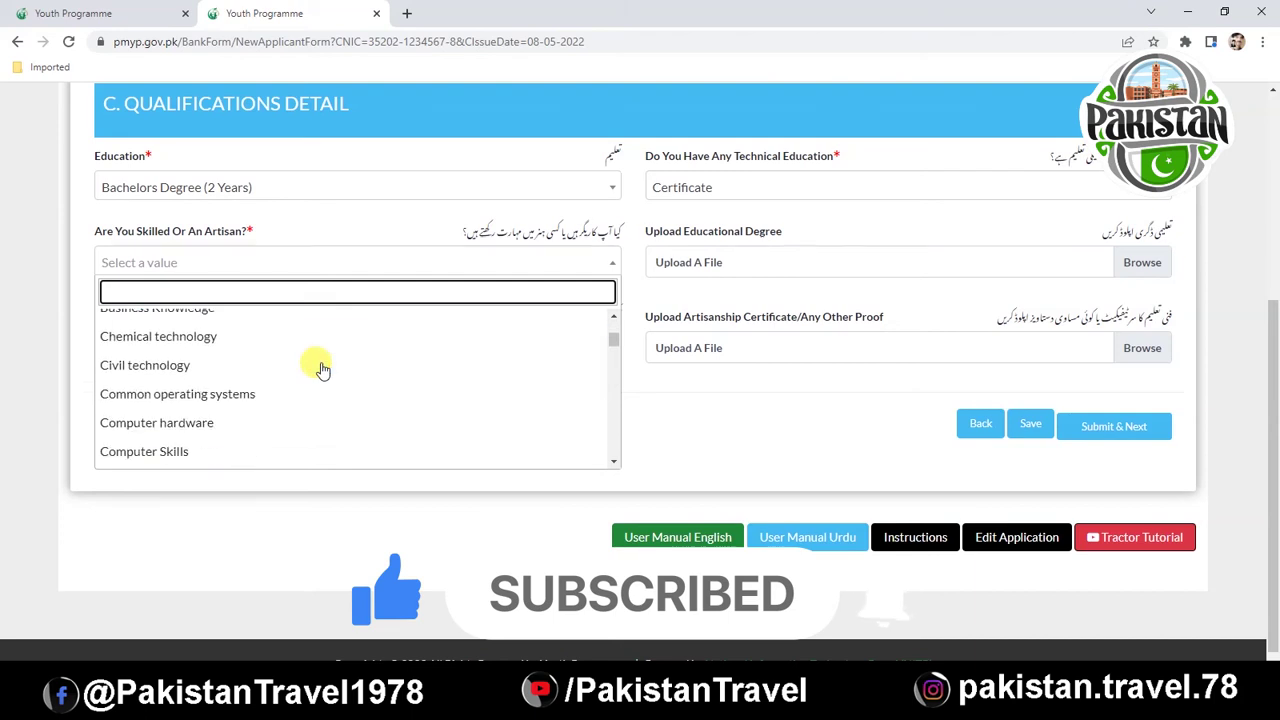
{"action": "scroll", "coordinate": [295, 382], "scroll_direction": "down", "scroll_amount": 1}
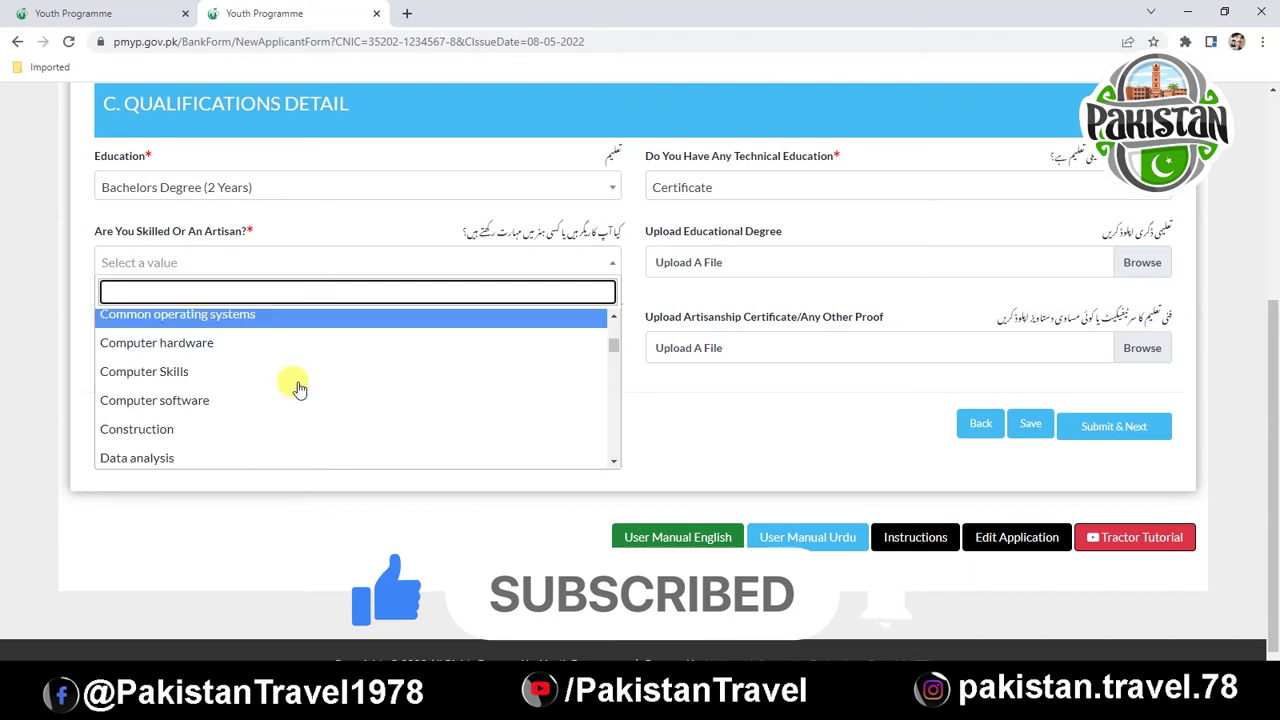
{"action": "scroll", "coordinate": [222, 400], "scroll_direction": "down", "scroll_amount": 1}
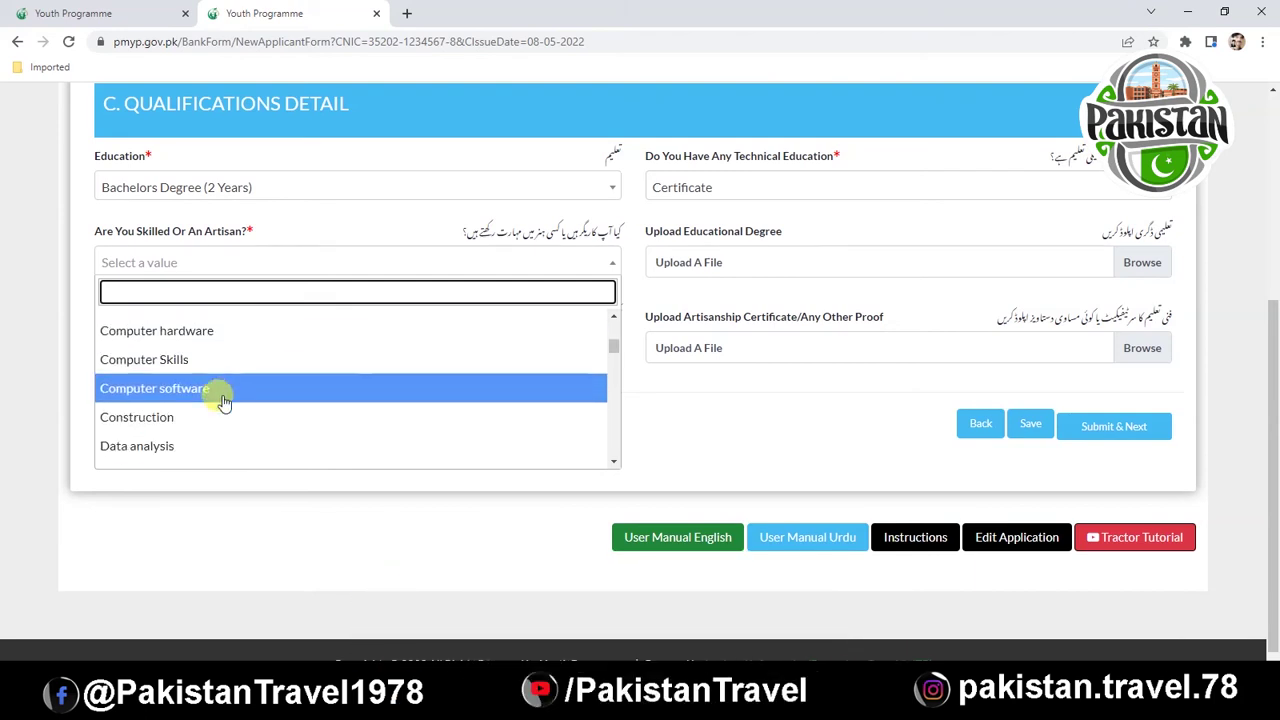
{"action": "scroll", "coordinate": [223, 408], "scroll_direction": "down", "scroll_amount": 1}
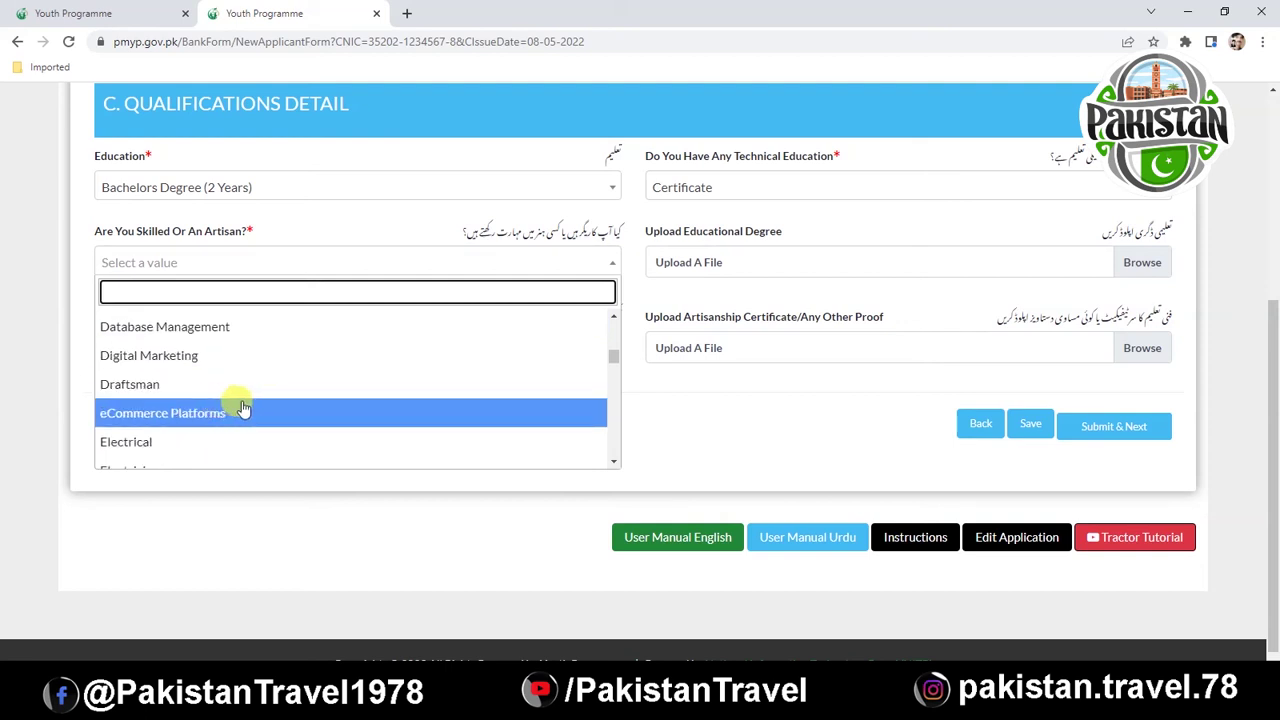
{"action": "scroll", "coordinate": [236, 407], "scroll_direction": "down", "scroll_amount": 1}
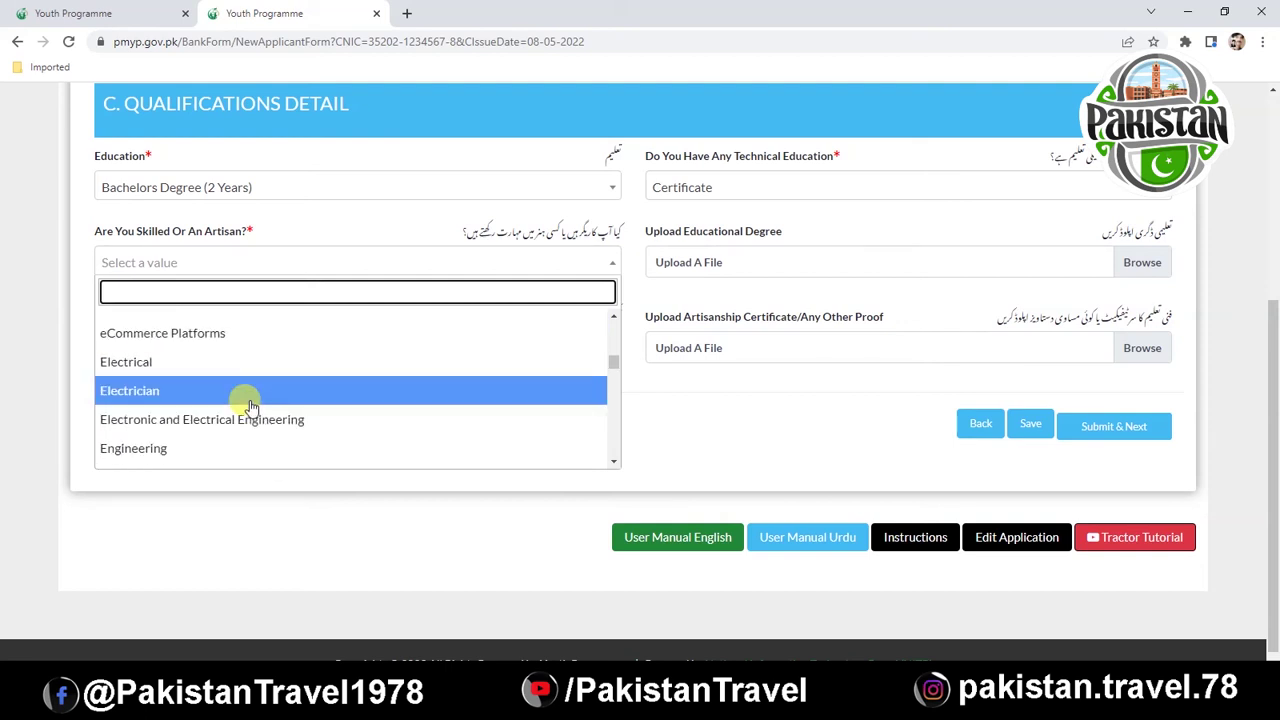
{"action": "scroll", "coordinate": [250, 405], "scroll_direction": "down", "scroll_amount": 1}
{"action": "scroll", "coordinate": [251, 405], "scroll_direction": "down", "scroll_amount": 1}
{"action": "scroll", "coordinate": [251, 405], "scroll_direction": "down", "scroll_amount": 1}
{"action": "left_click", "coordinate": [177, 387]}
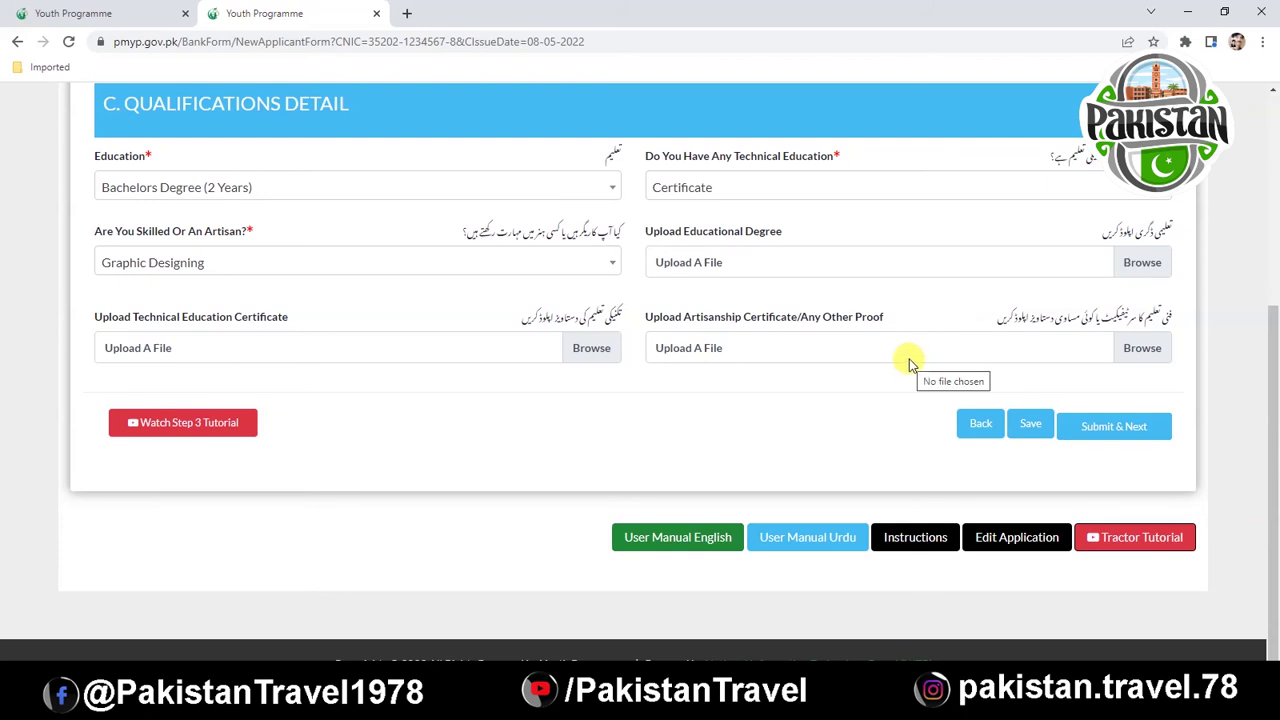
{"action": "left_click", "coordinate": [1105, 426]}
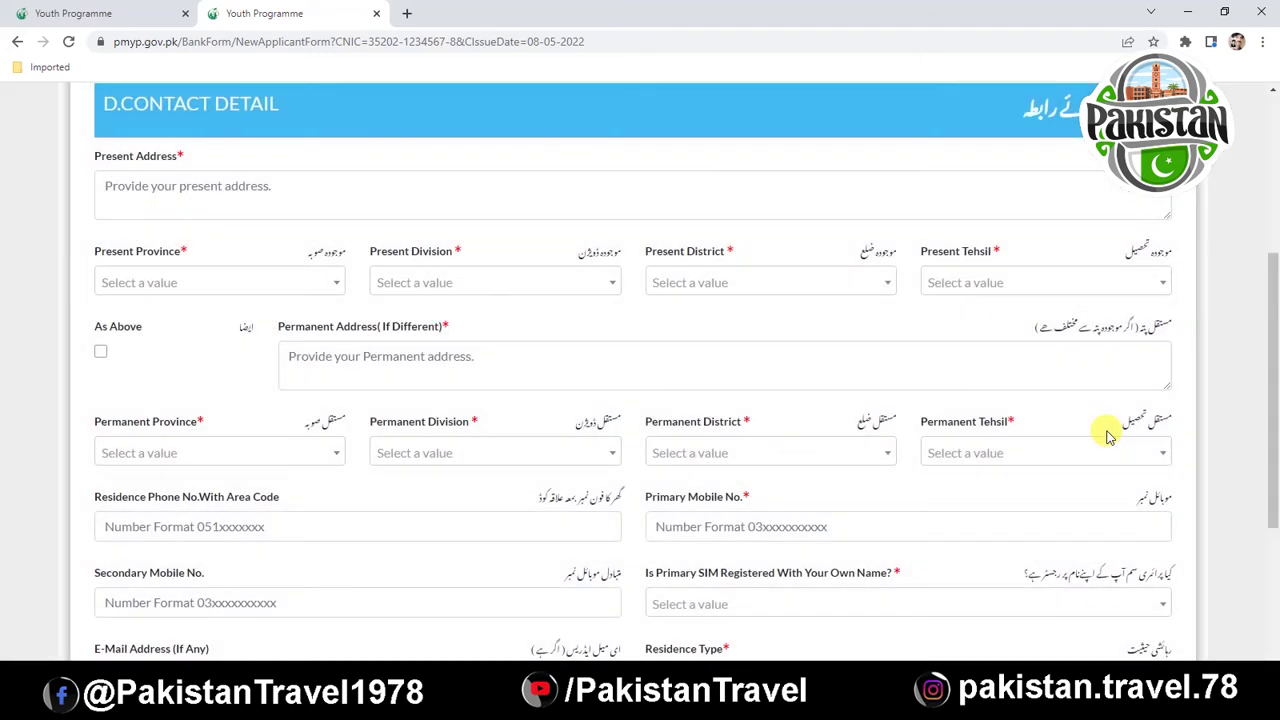
- Enter the applicant's present address in the Contact Detail section and set the present province to Punjab
{"action": "left_click", "coordinate": [284, 193]}
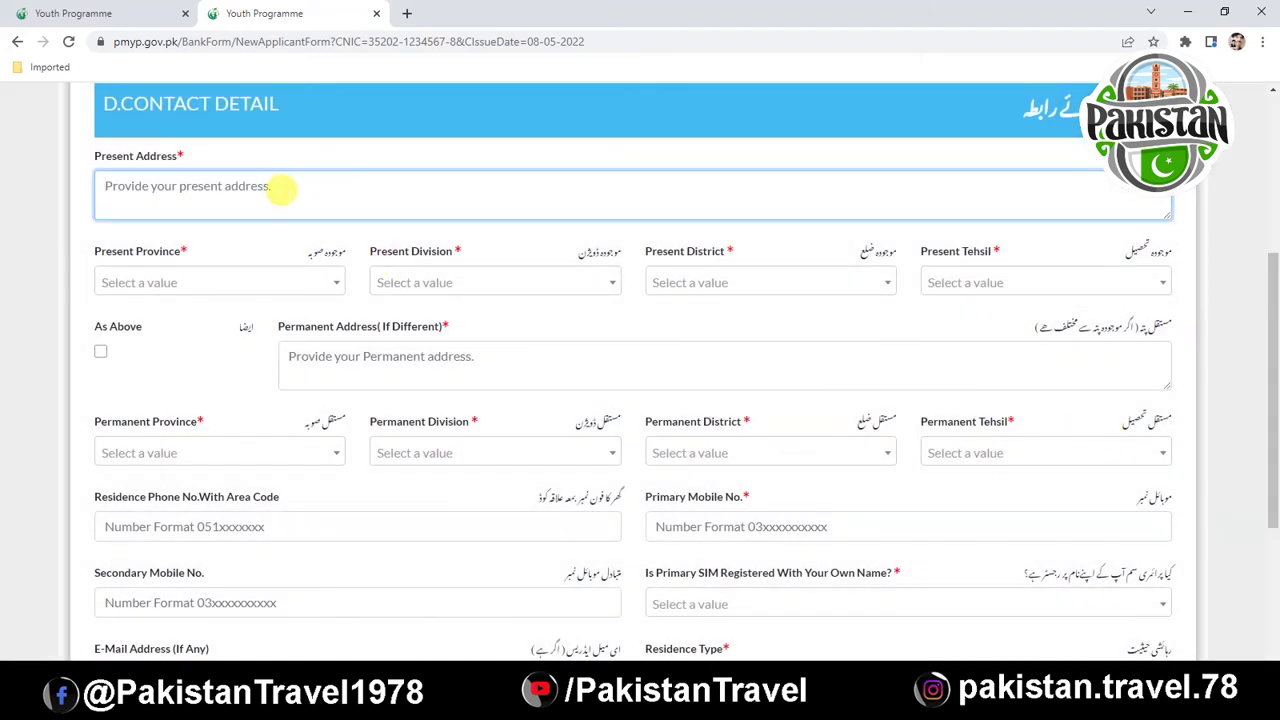
{"action": "type", "text": "house no 6 lahore"}
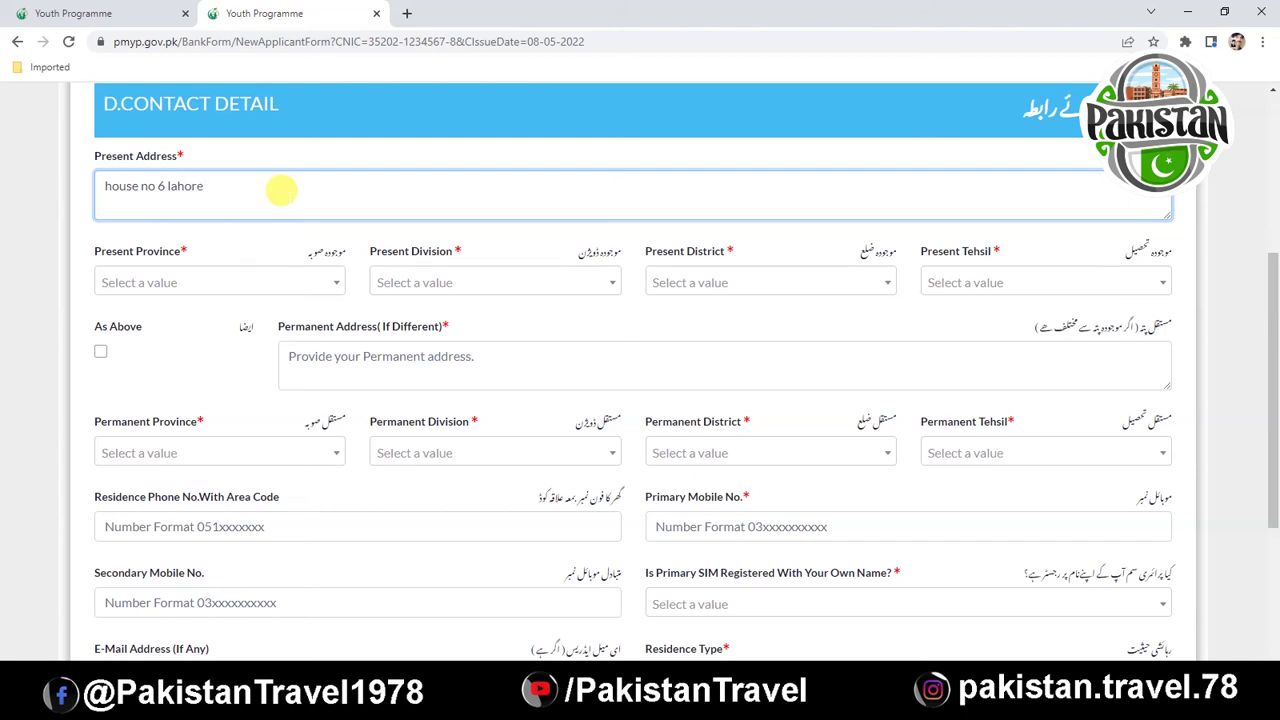
{"action": "left_click", "coordinate": [338, 287]}
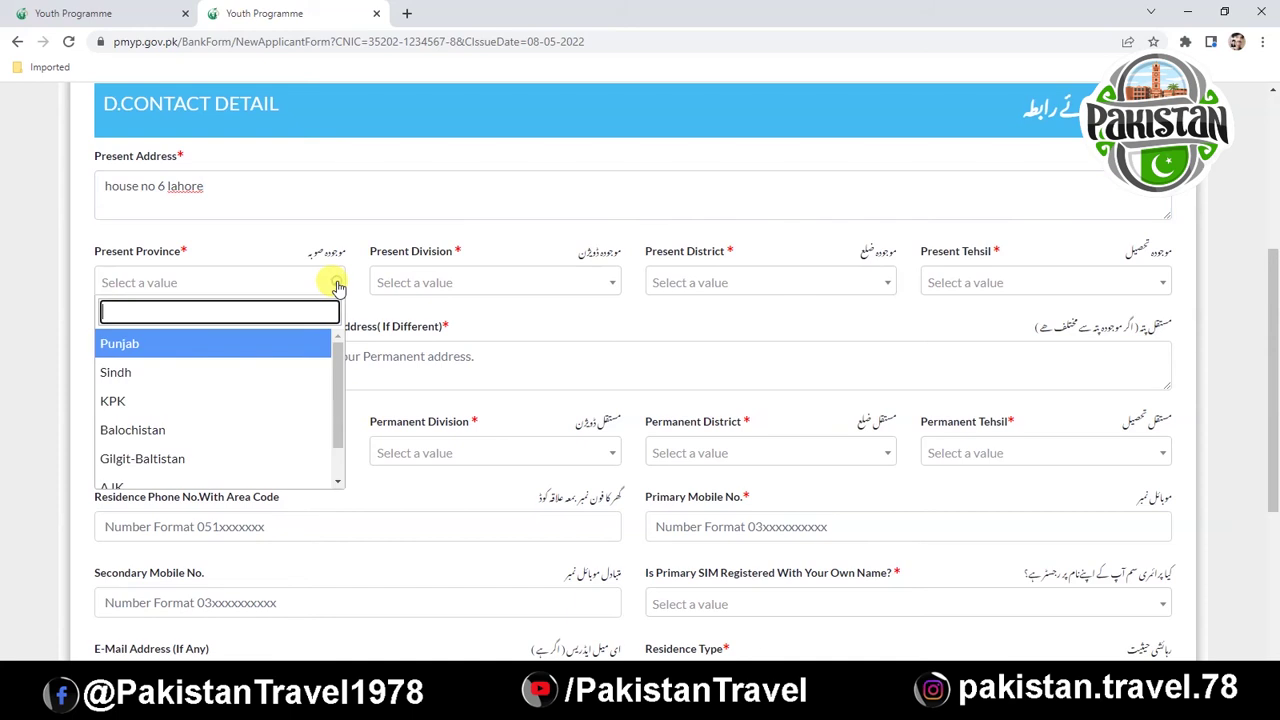
{"action": "left_click", "coordinate": [152, 344]}
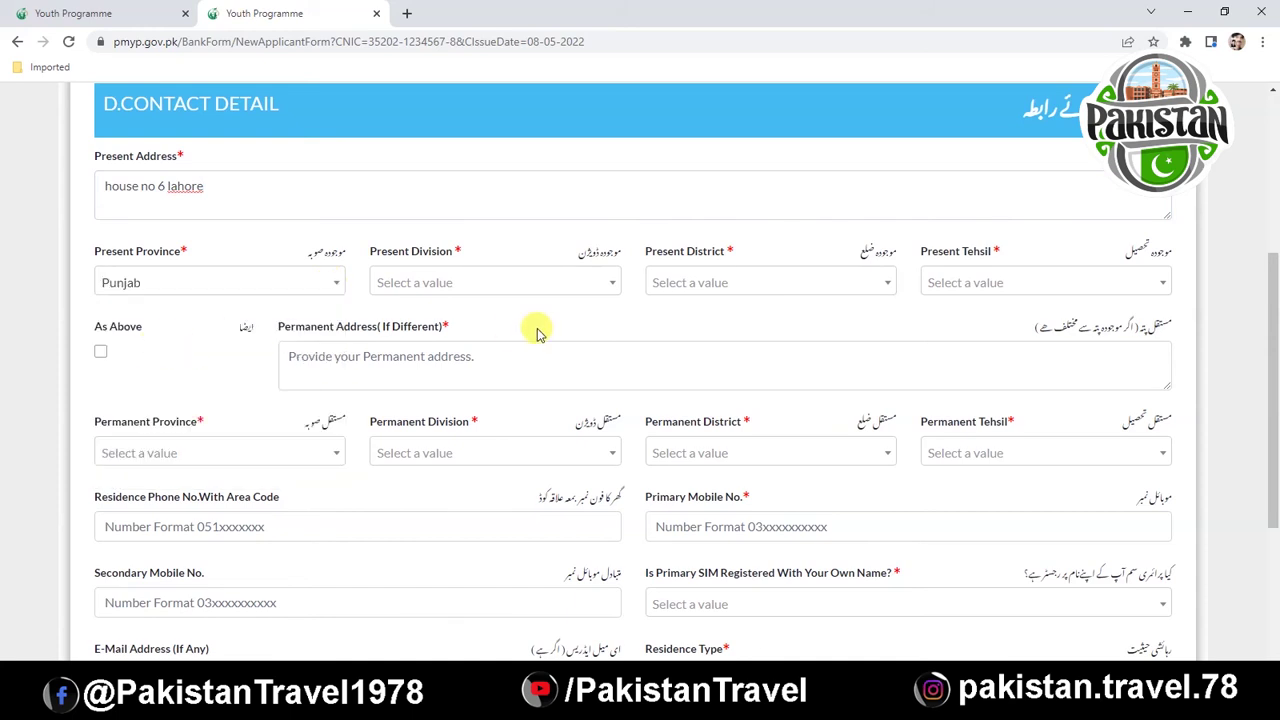
- Set the present division and present district to Lahore and the present tehsil to Lahore Cantt
{"action": "left_click", "coordinate": [612, 287]}
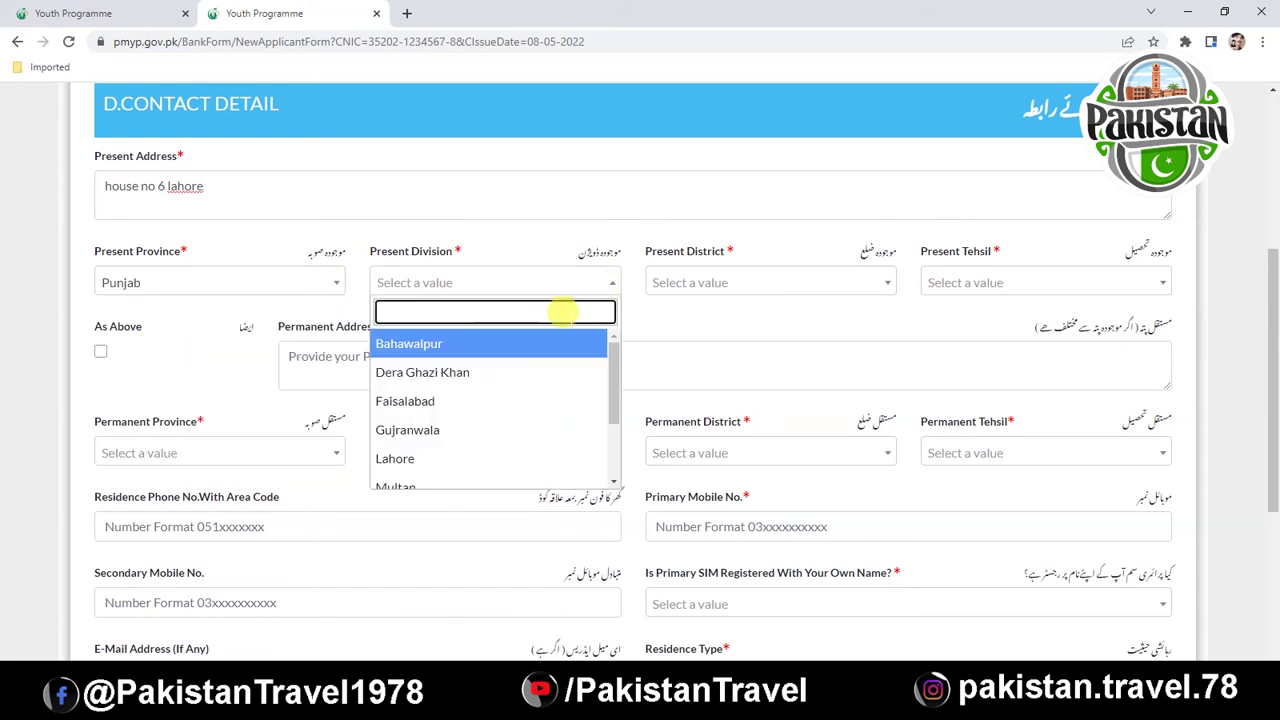
{"action": "left_click", "coordinate": [428, 461]}
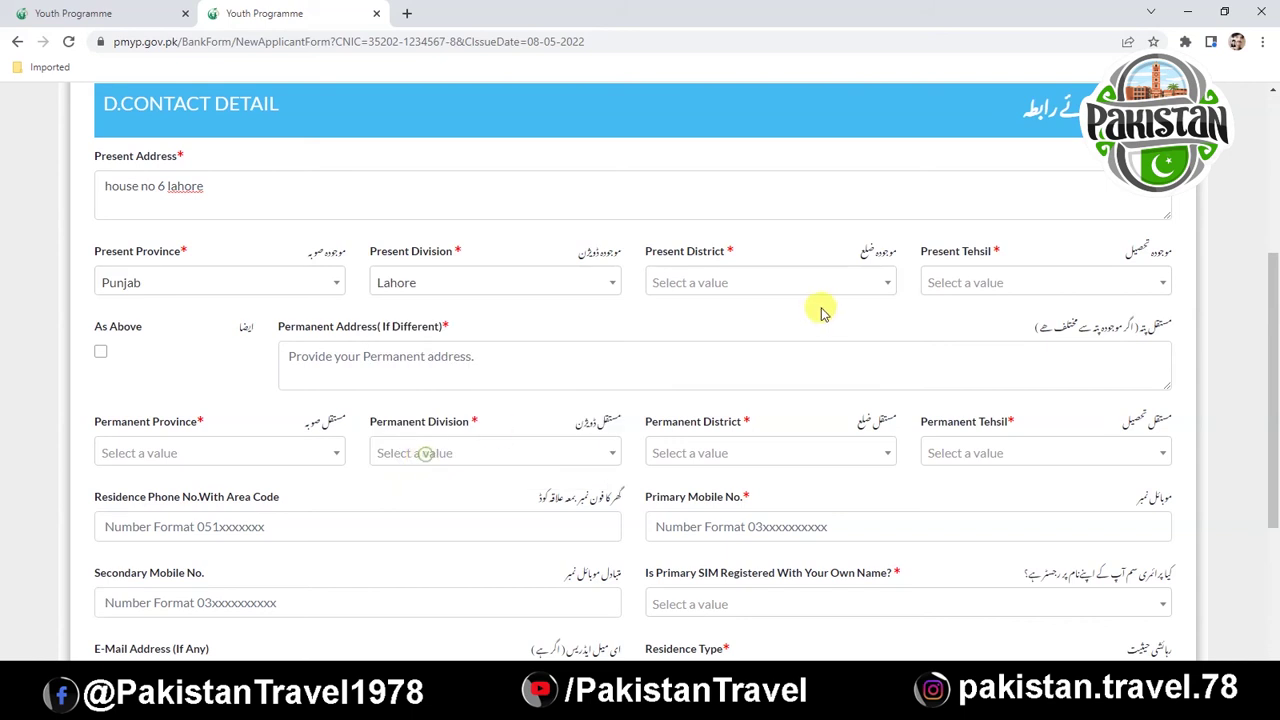
{"action": "left_click", "coordinate": [887, 287]}
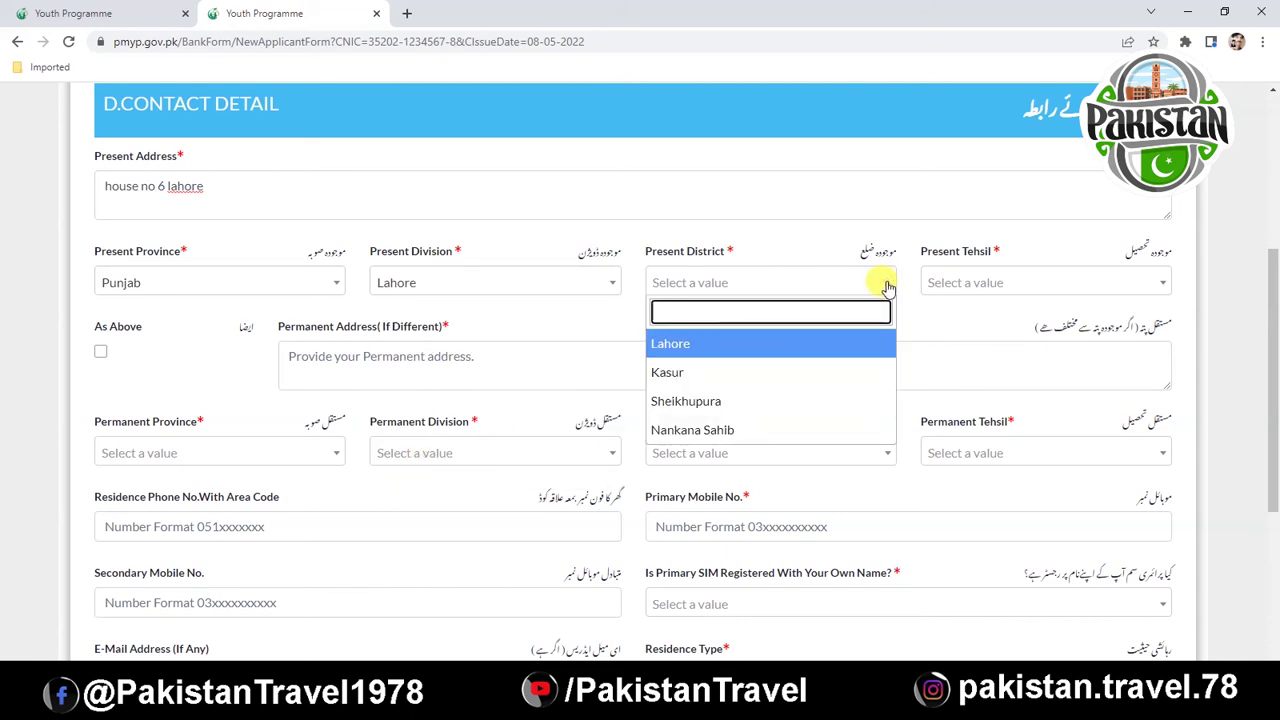
{"action": "left_click", "coordinate": [714, 343]}
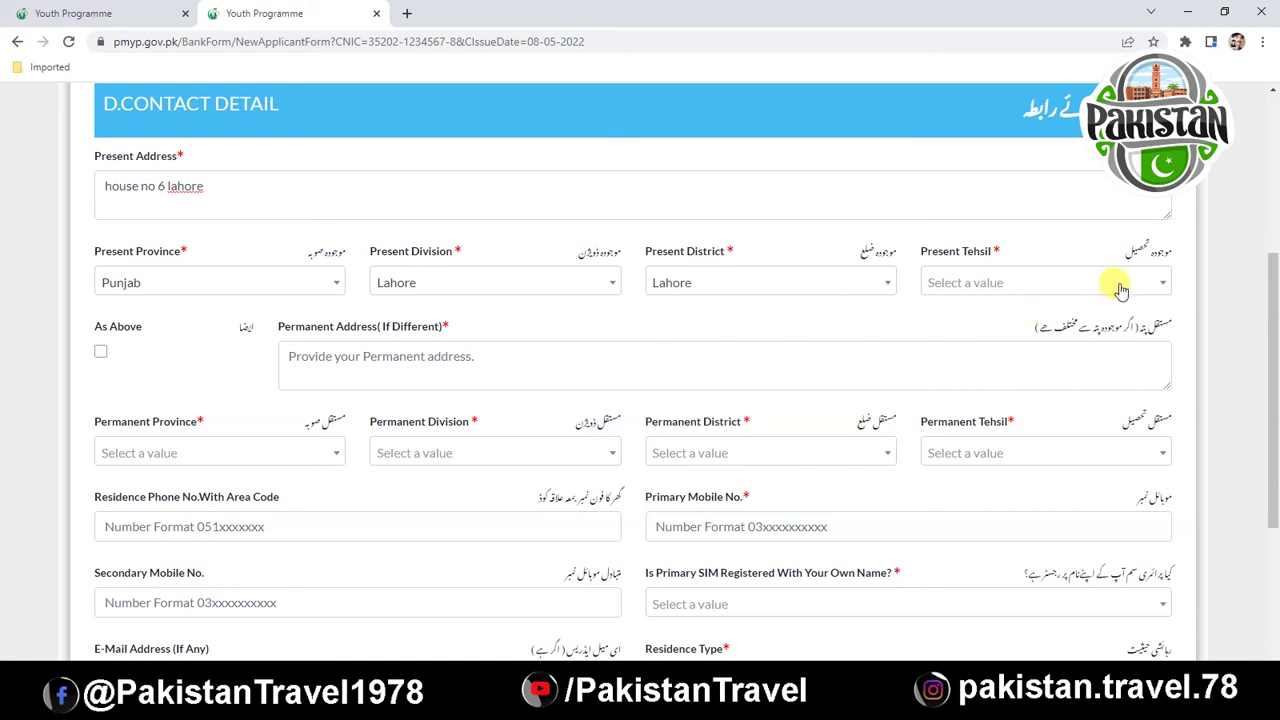
{"action": "left_click", "coordinate": [1158, 285]}
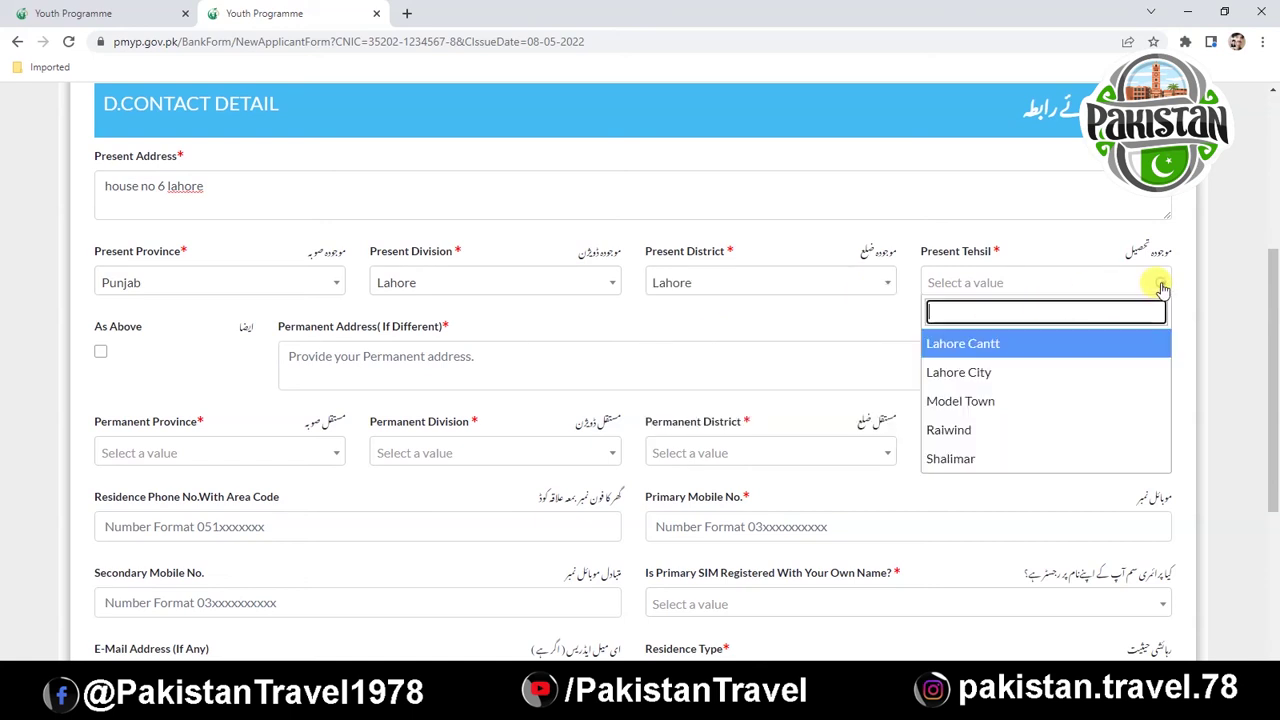
{"action": "left_click", "coordinate": [1001, 346]}
- Mark the permanent address as the same as the present one and enter the applicant's primary mobile number
{"action": "left_click_drag", "start_coordinate": [1274, 381], "coordinate": [1266, 423]}
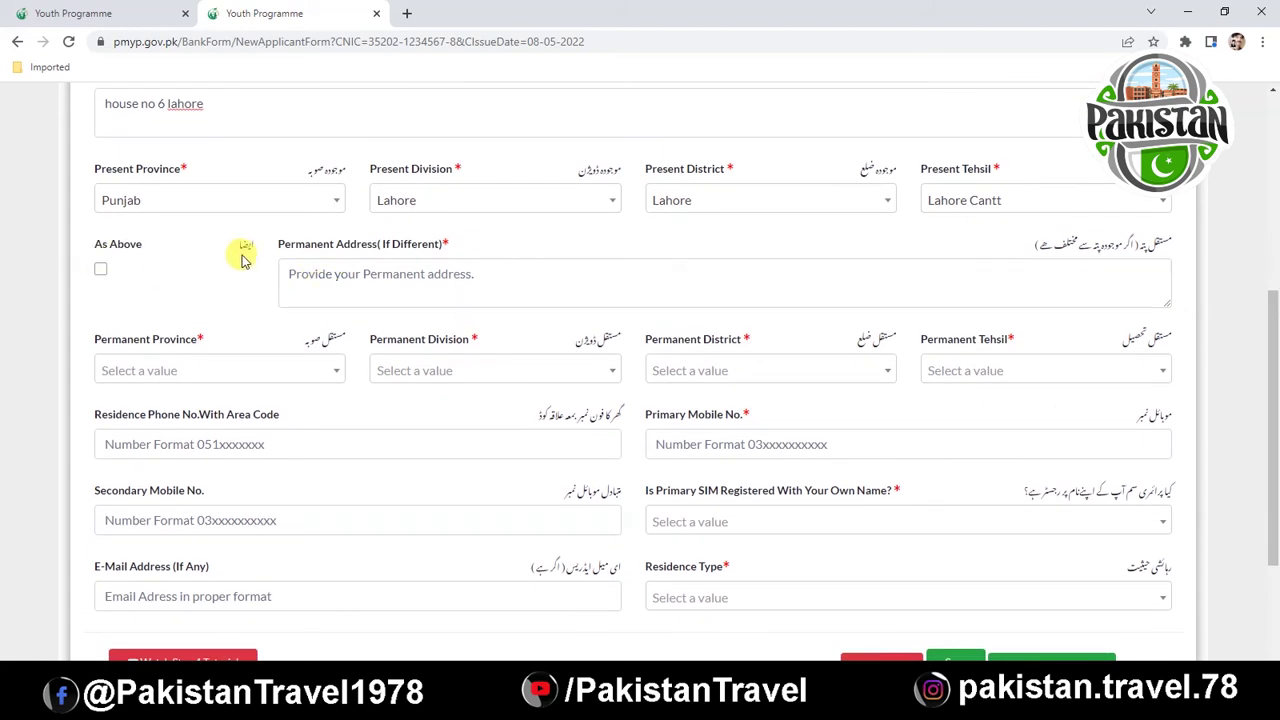
{"action": "left_click", "coordinate": [101, 272]}
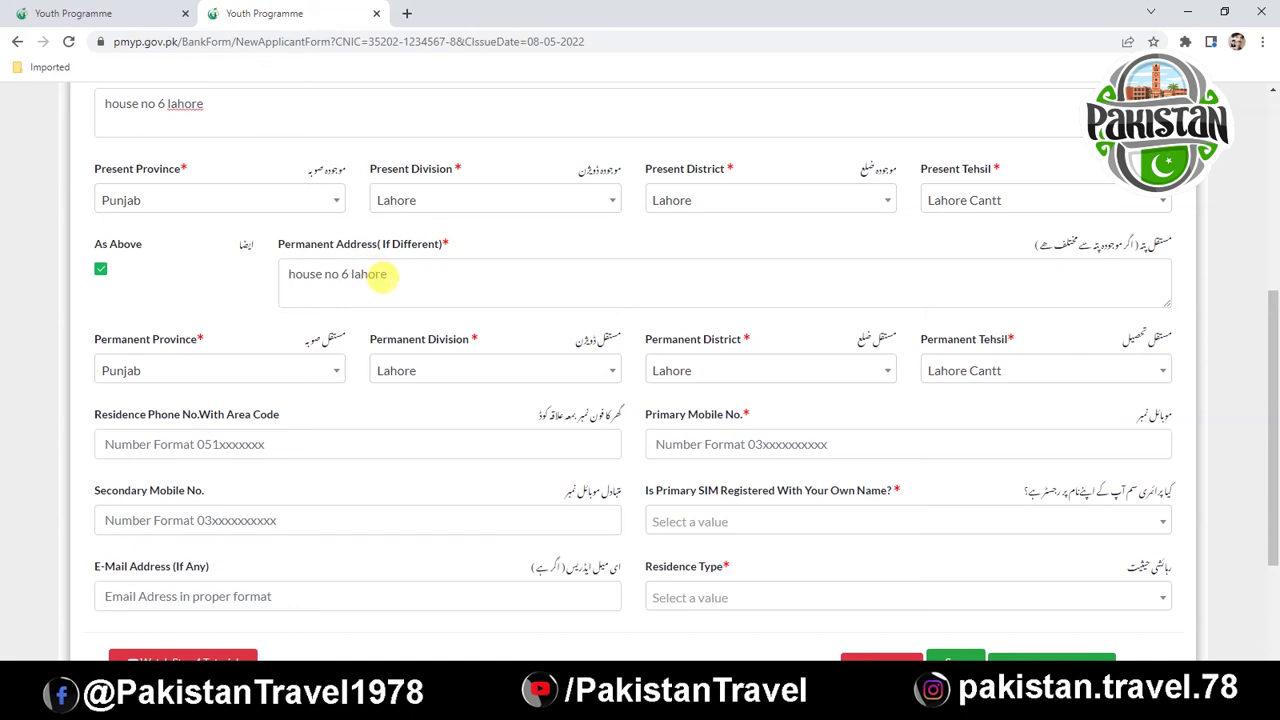
{"action": "left_click_drag", "start_coordinate": [1271, 408], "coordinate": [1271, 473]}
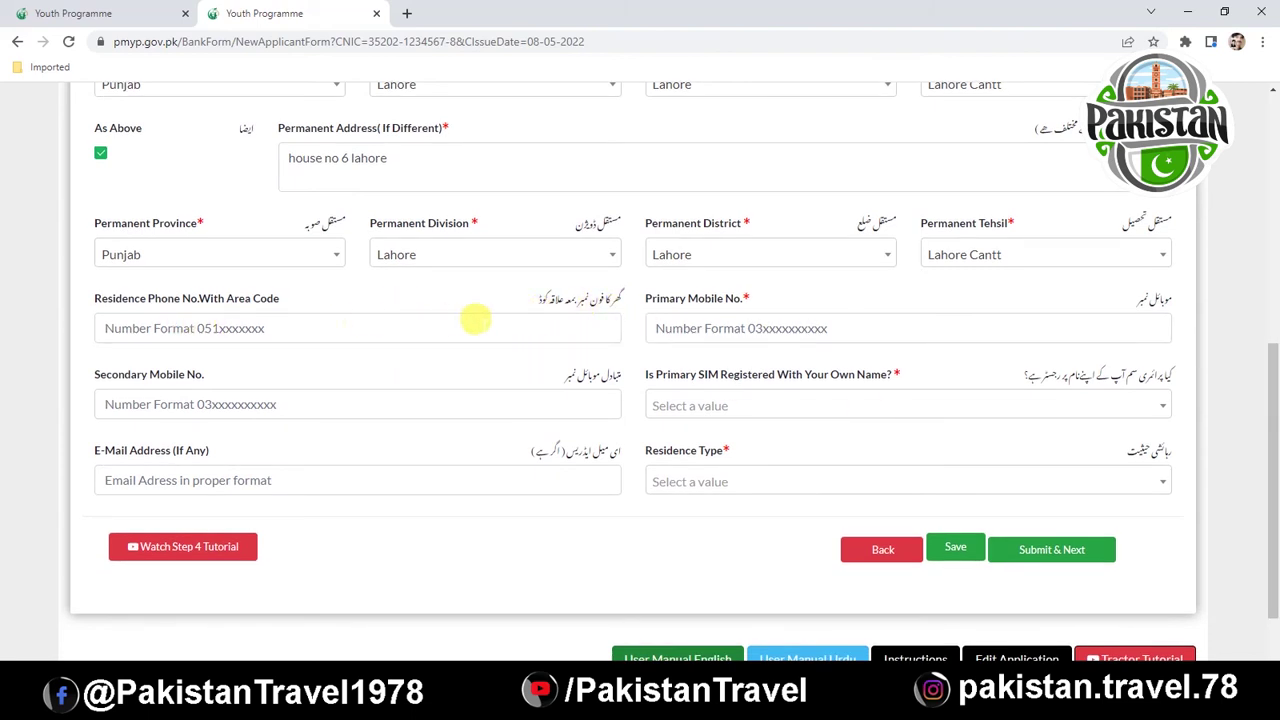
{"action": "left_click", "coordinate": [806, 328]}
{"action": "type", "text": "03"}
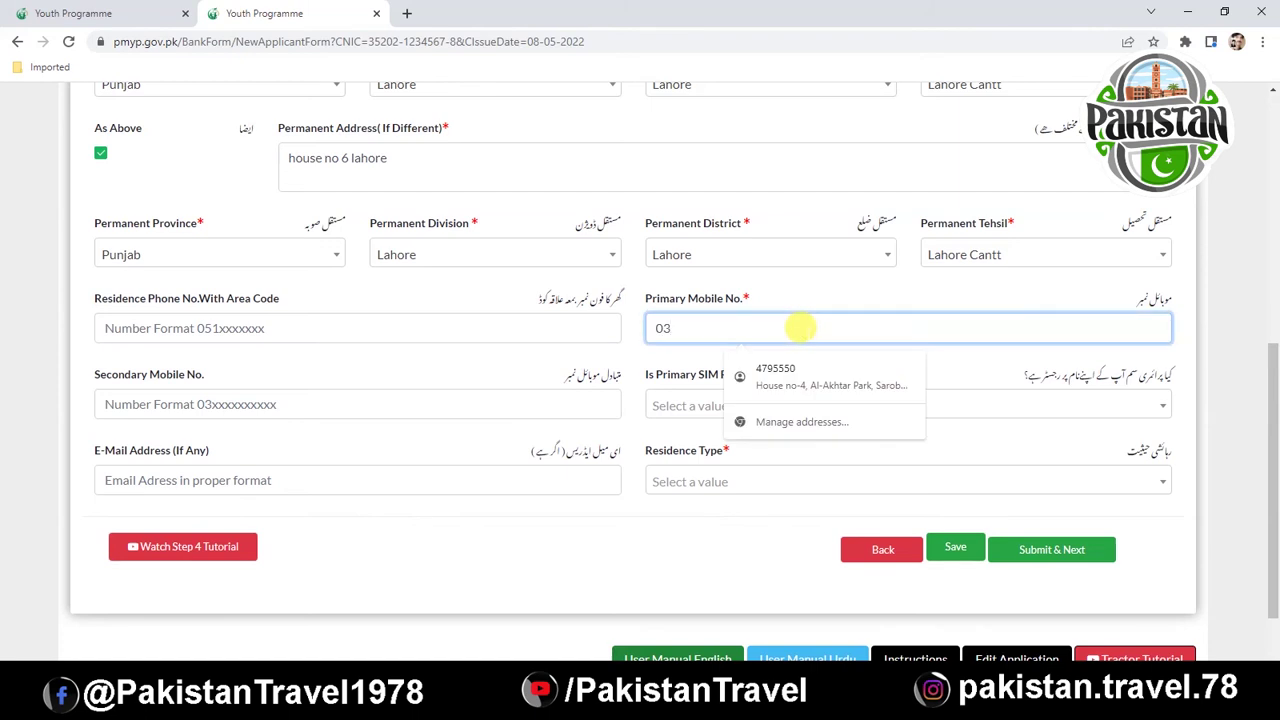
{"action": "type", "text": "001234567"}
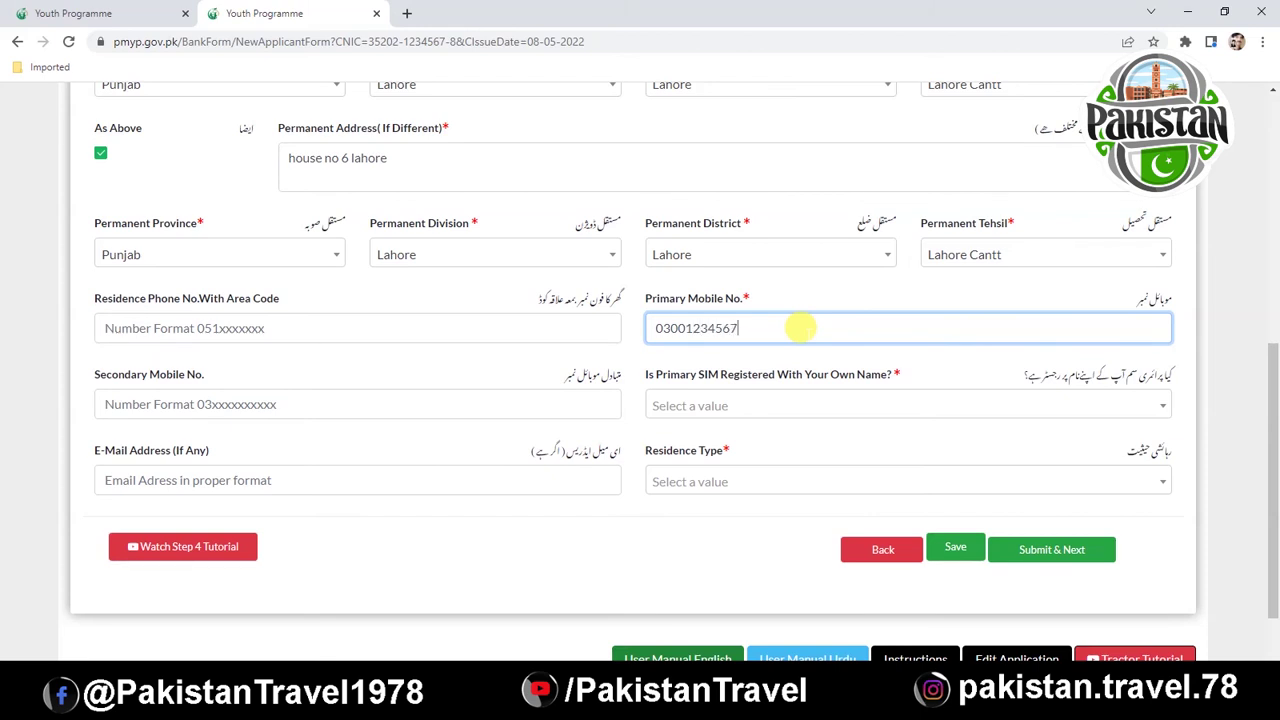
{"action": "scroll", "coordinate": [1272, 440], "scroll_direction": "down", "scroll_amount": 1}
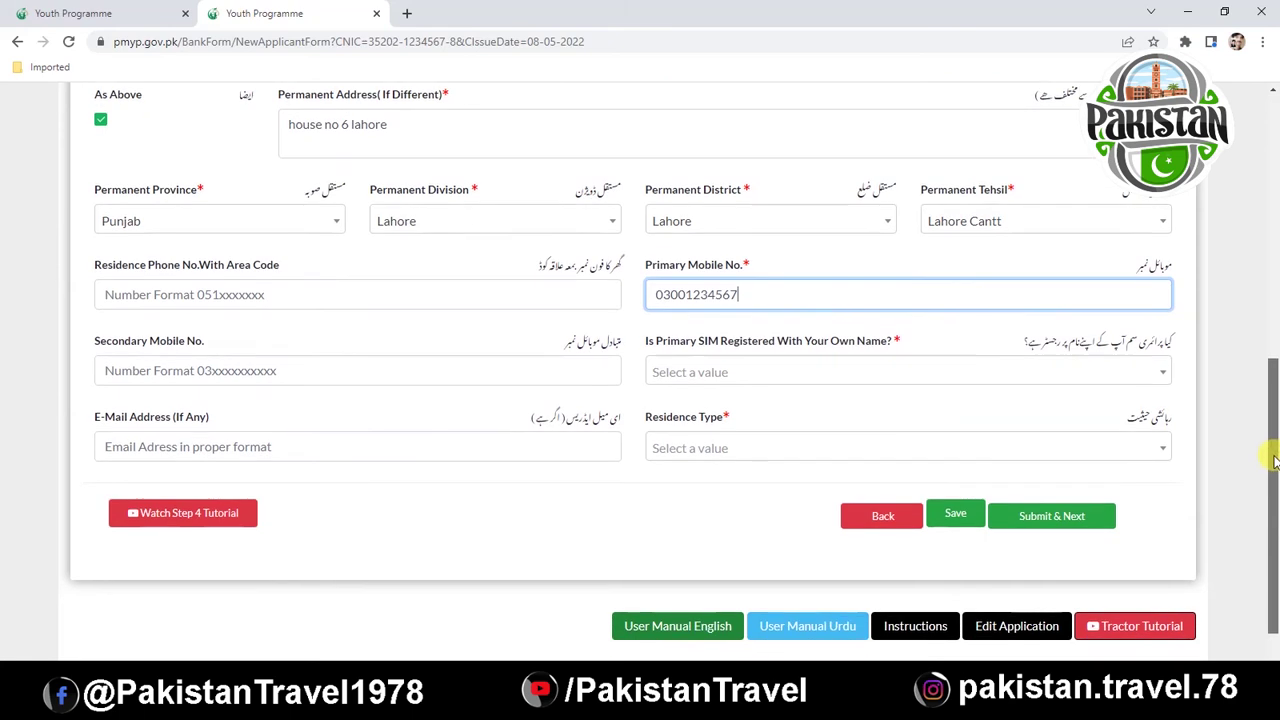